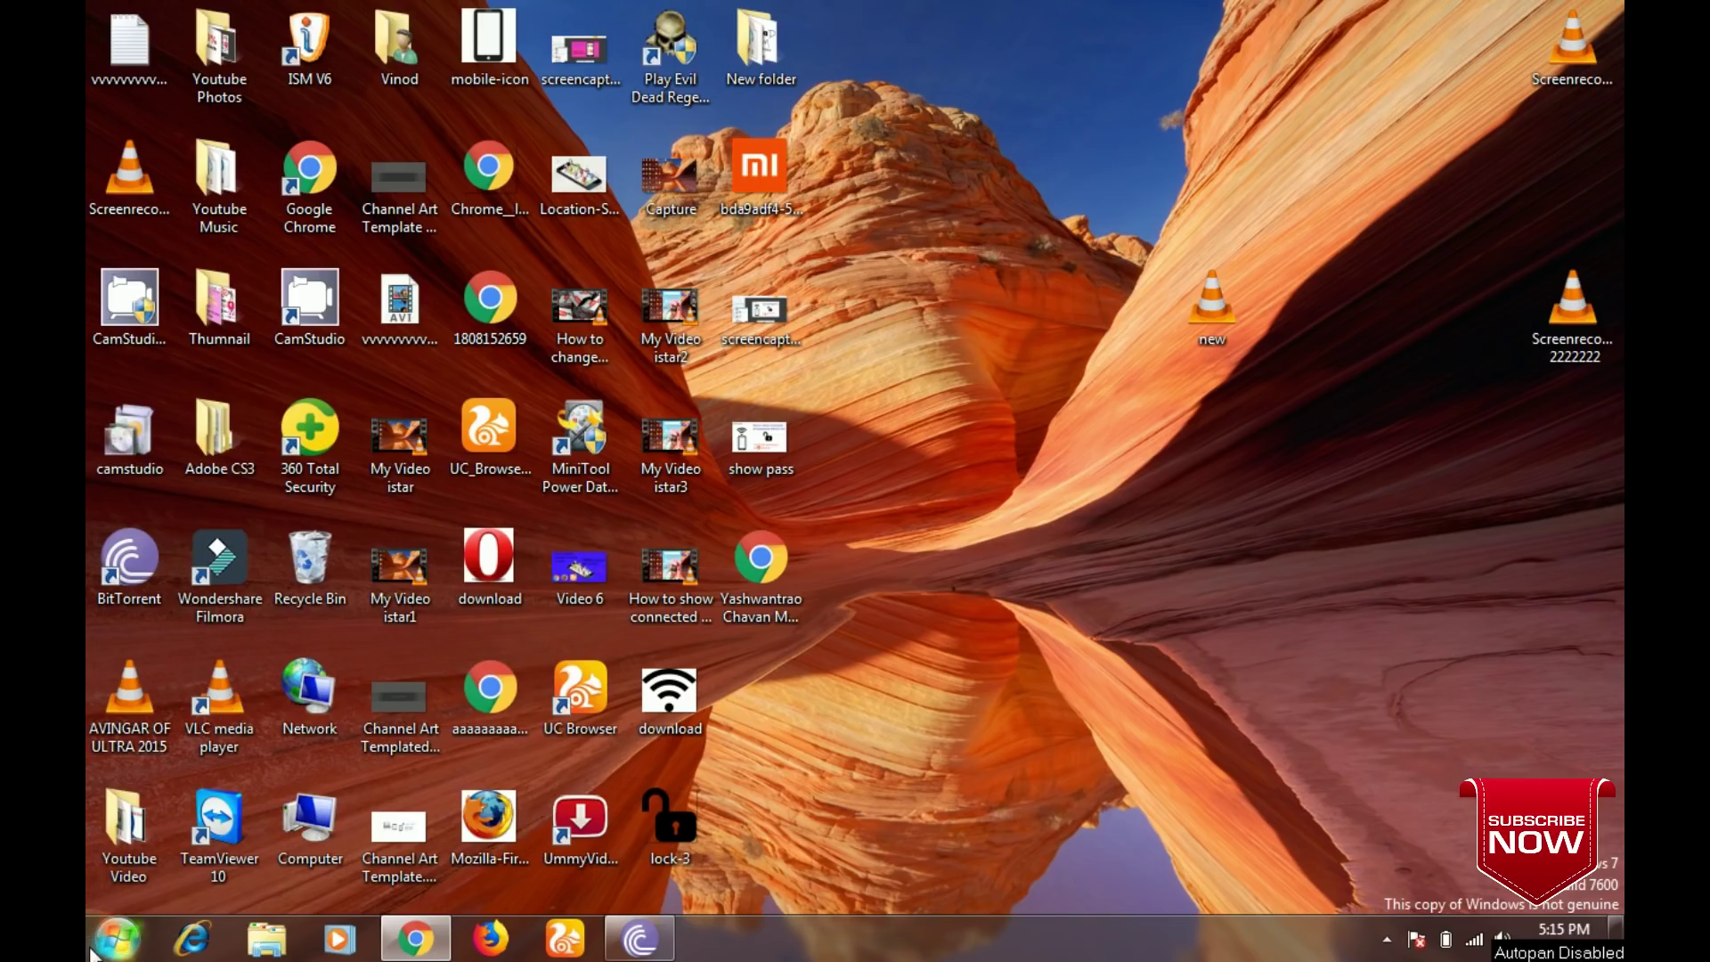
# Check the Windows activation status in the computer's system properties and close the window.
pyautogui.click(116, 939)
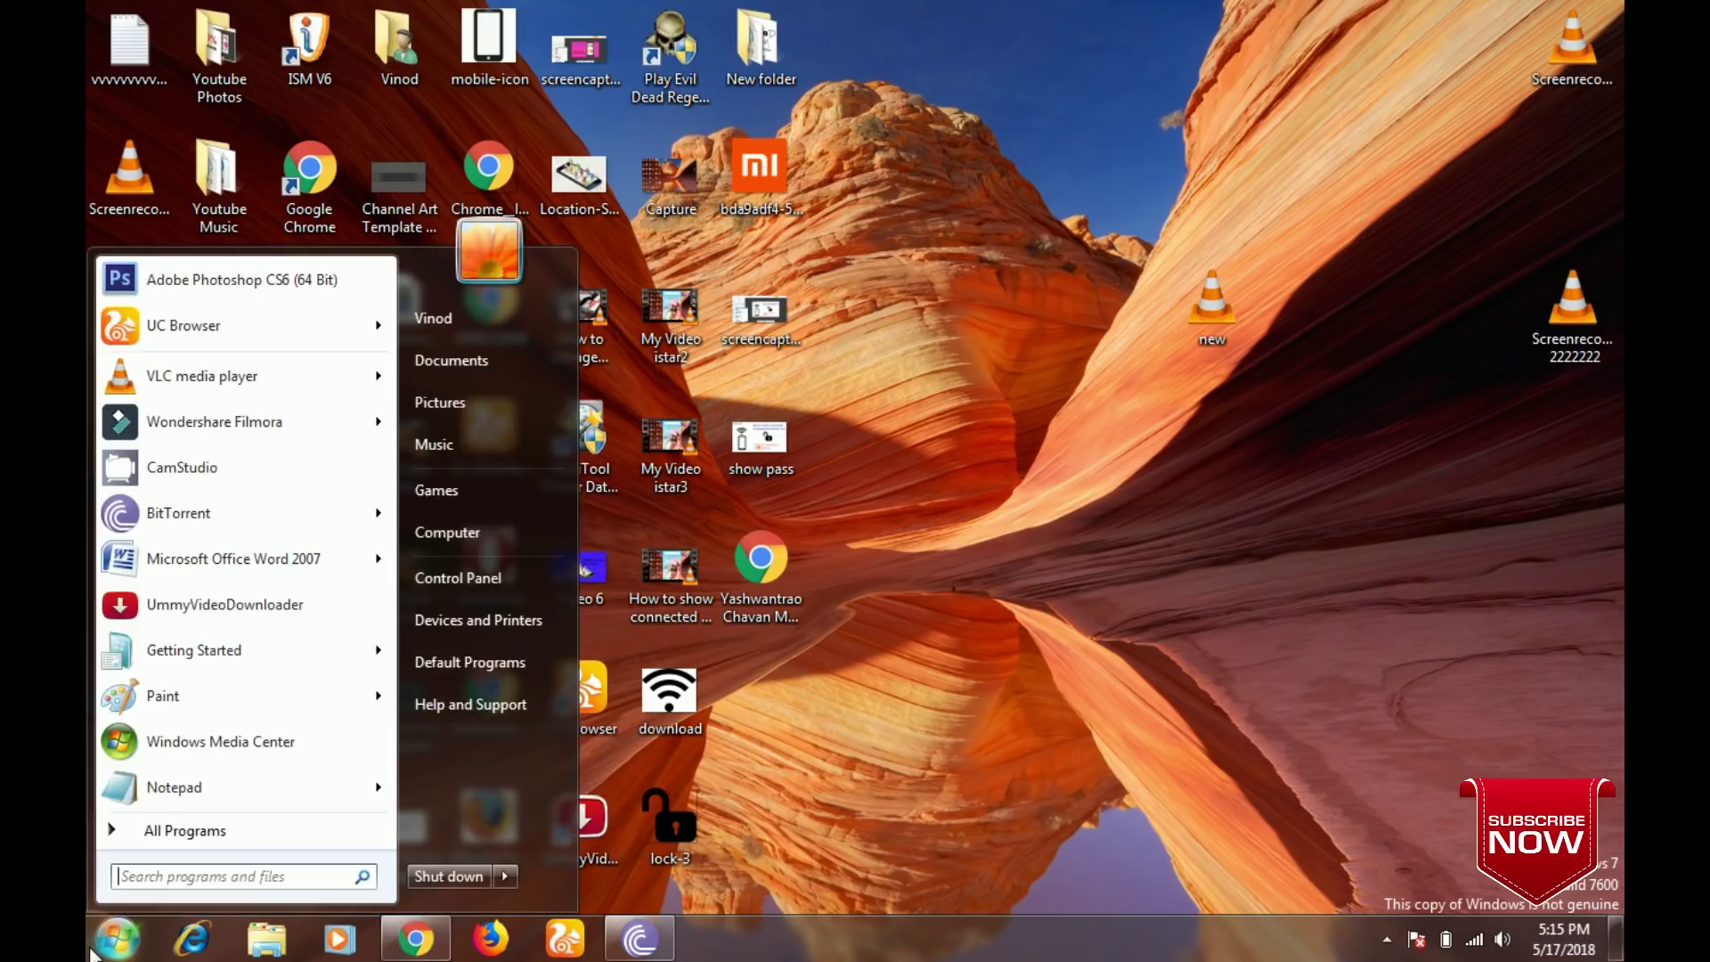
pyautogui.rightClick(426, 537)
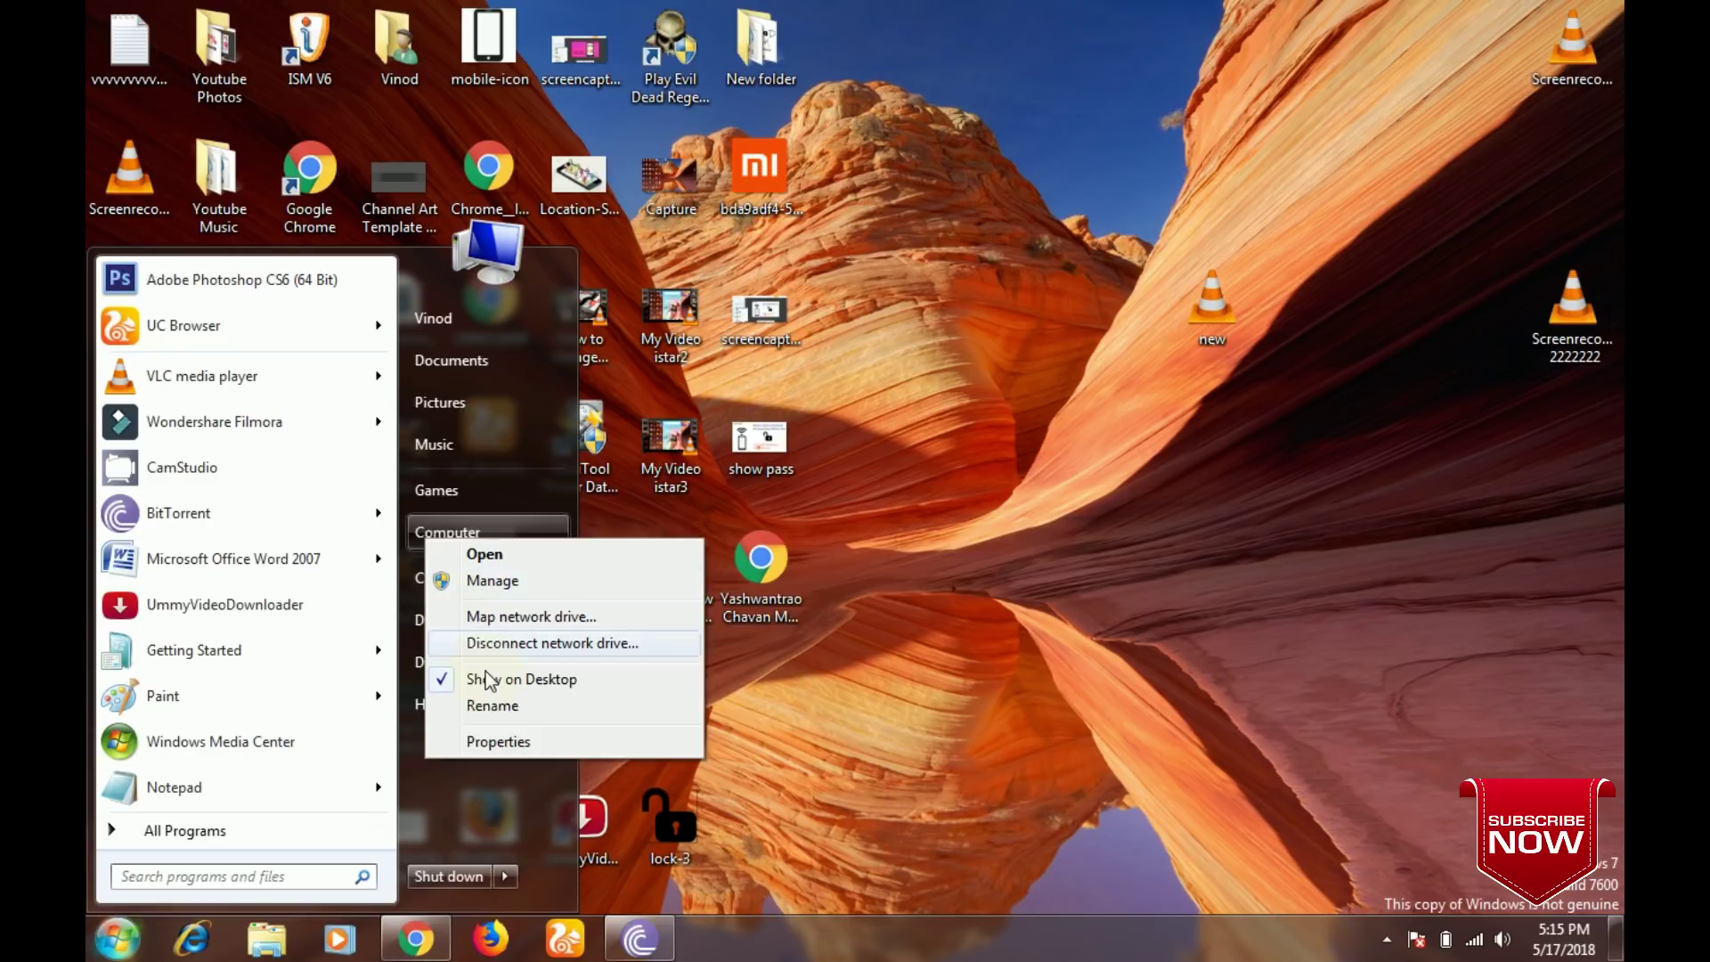
pyautogui.click(494, 741)
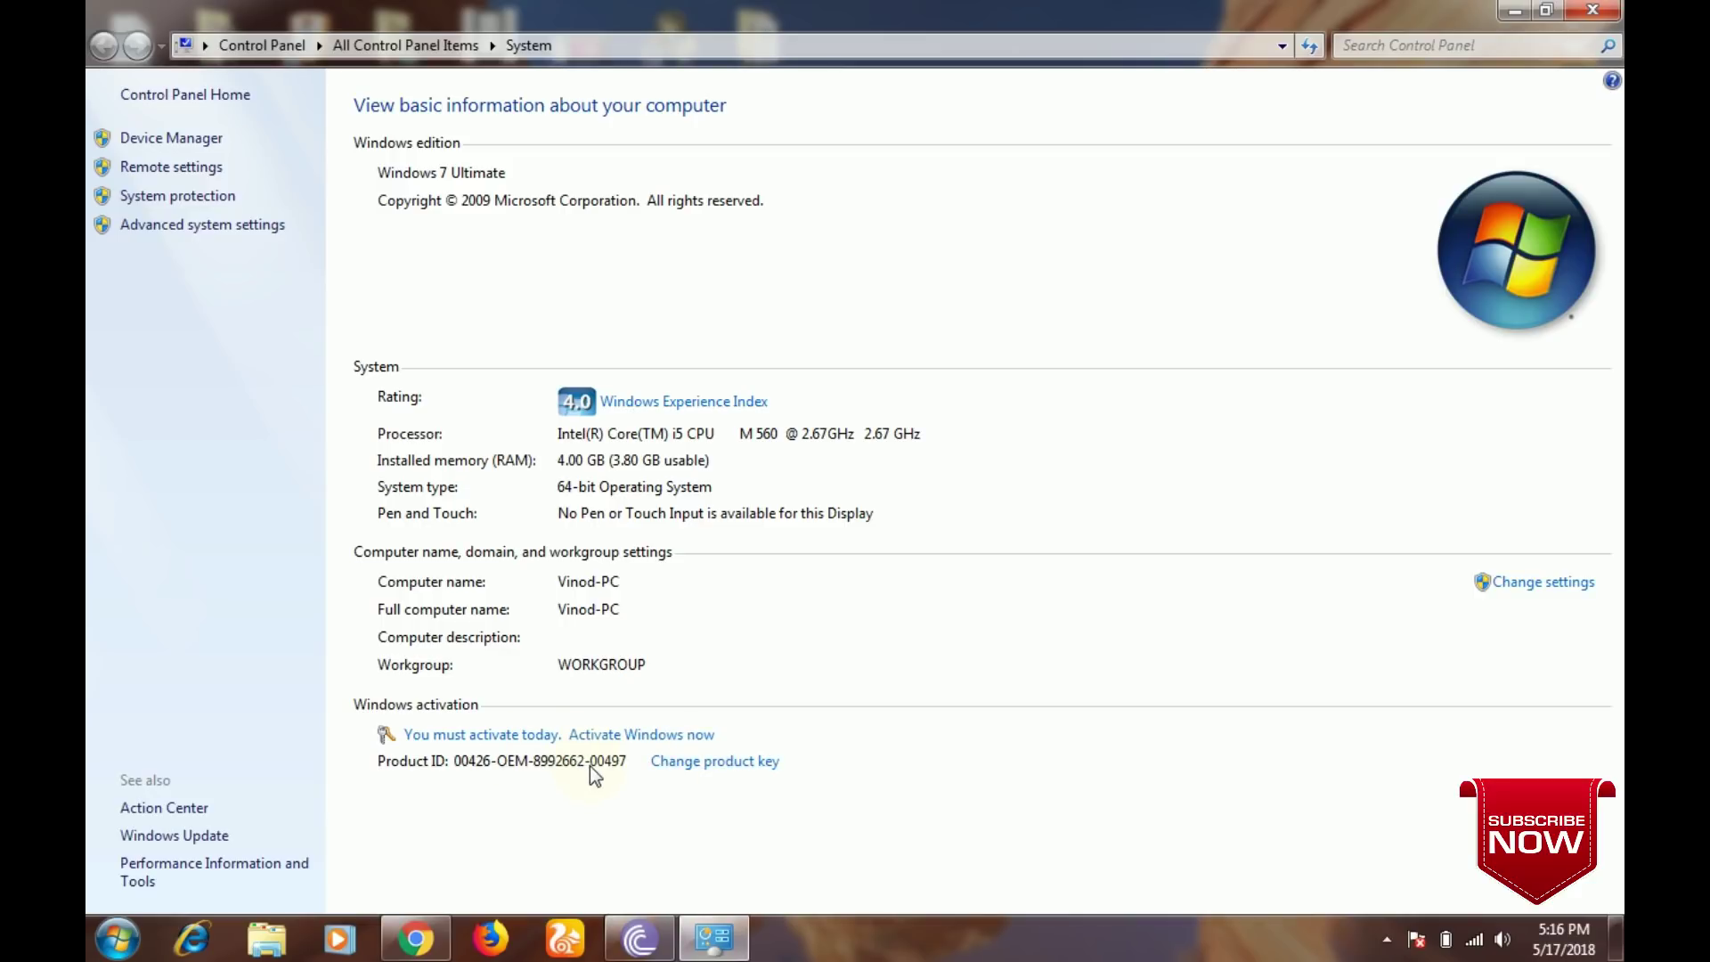
pyautogui.click(1616, 9)
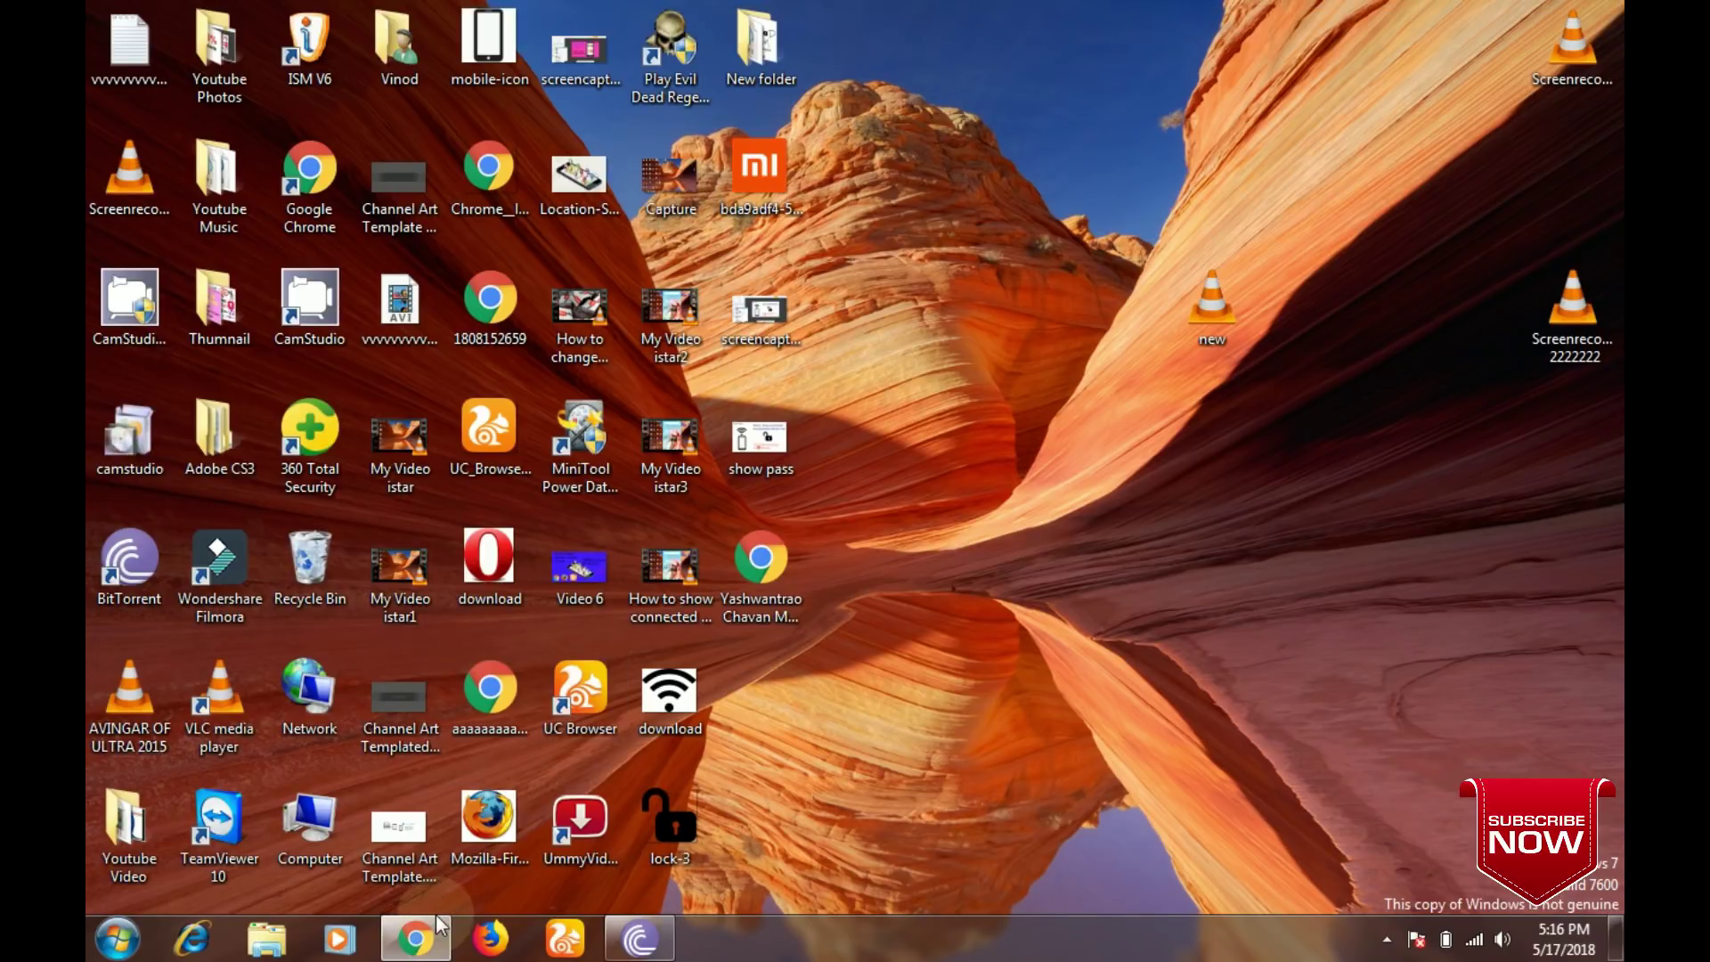
# Open Chrome and search Google for "windows loader".
pyautogui.click(431, 940)
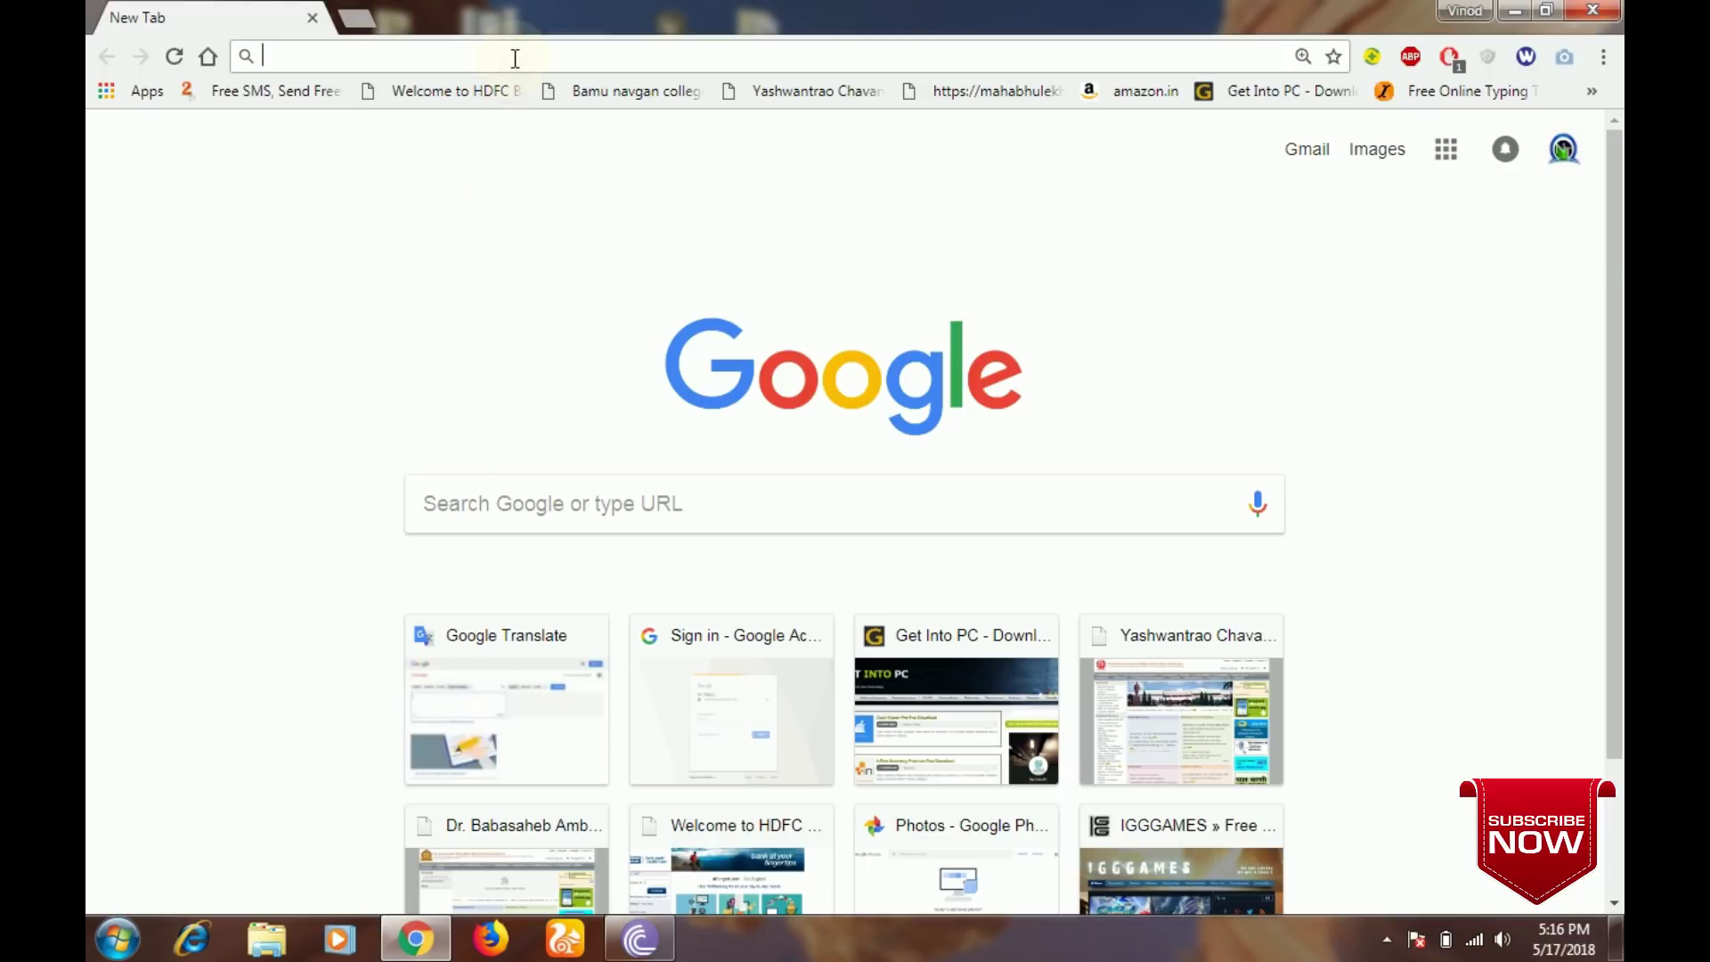
pyautogui.write('windows')
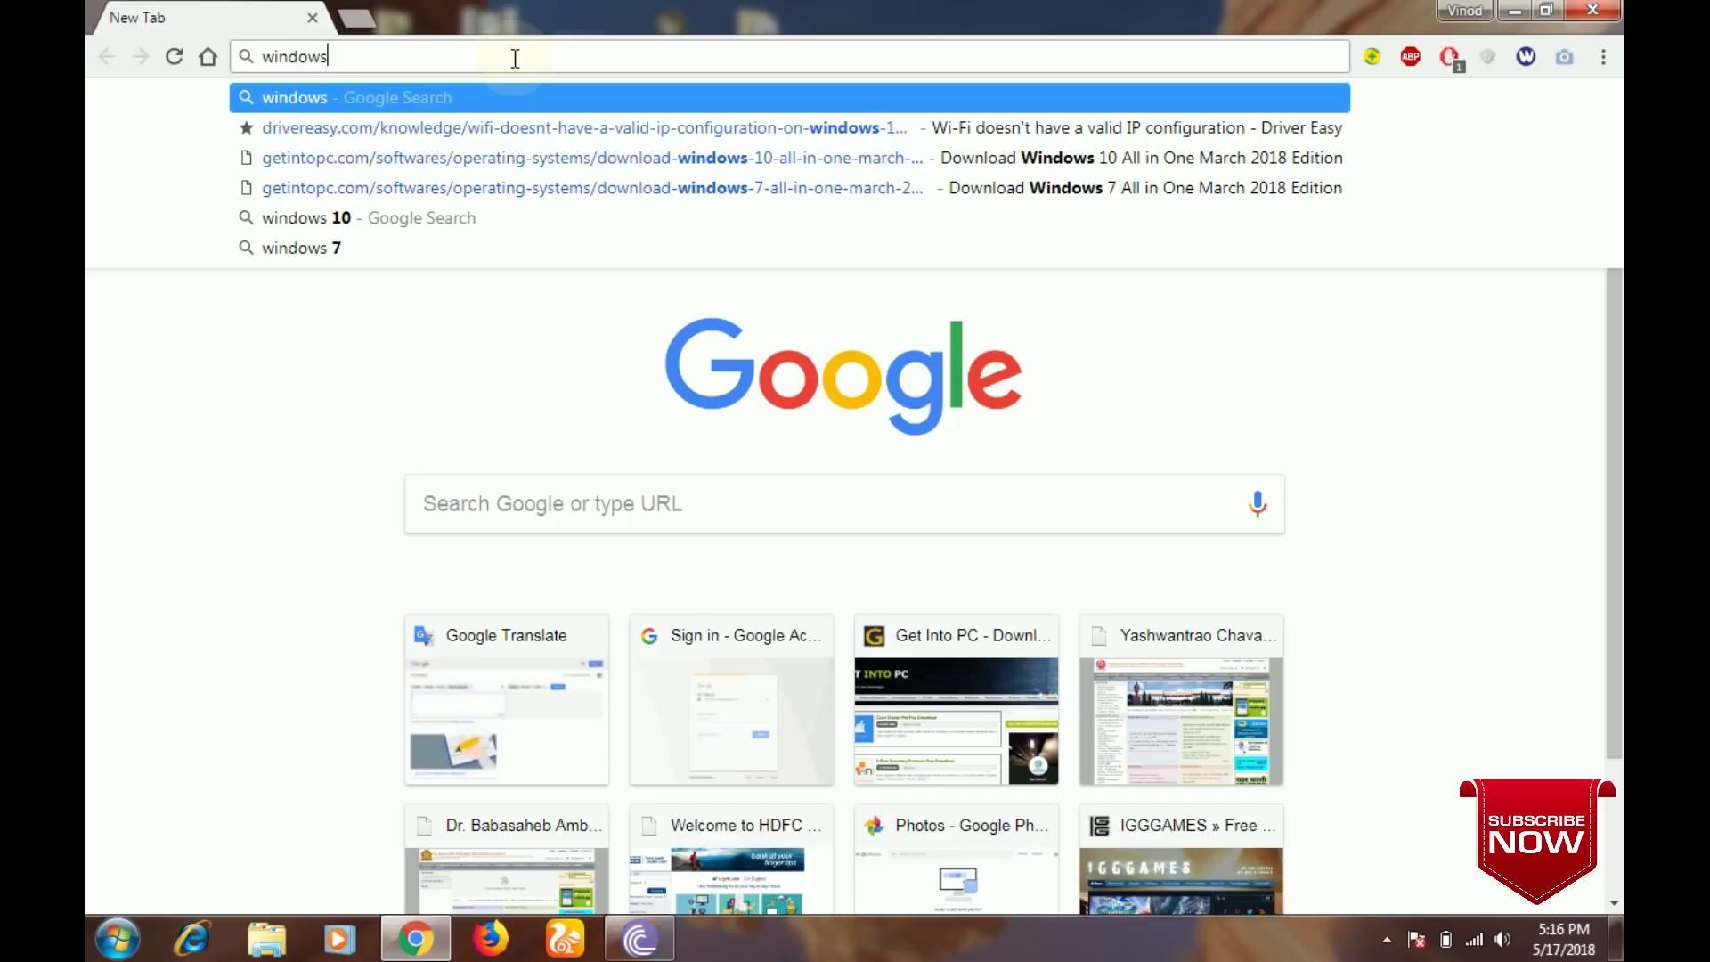
pyautogui.write(' lo')
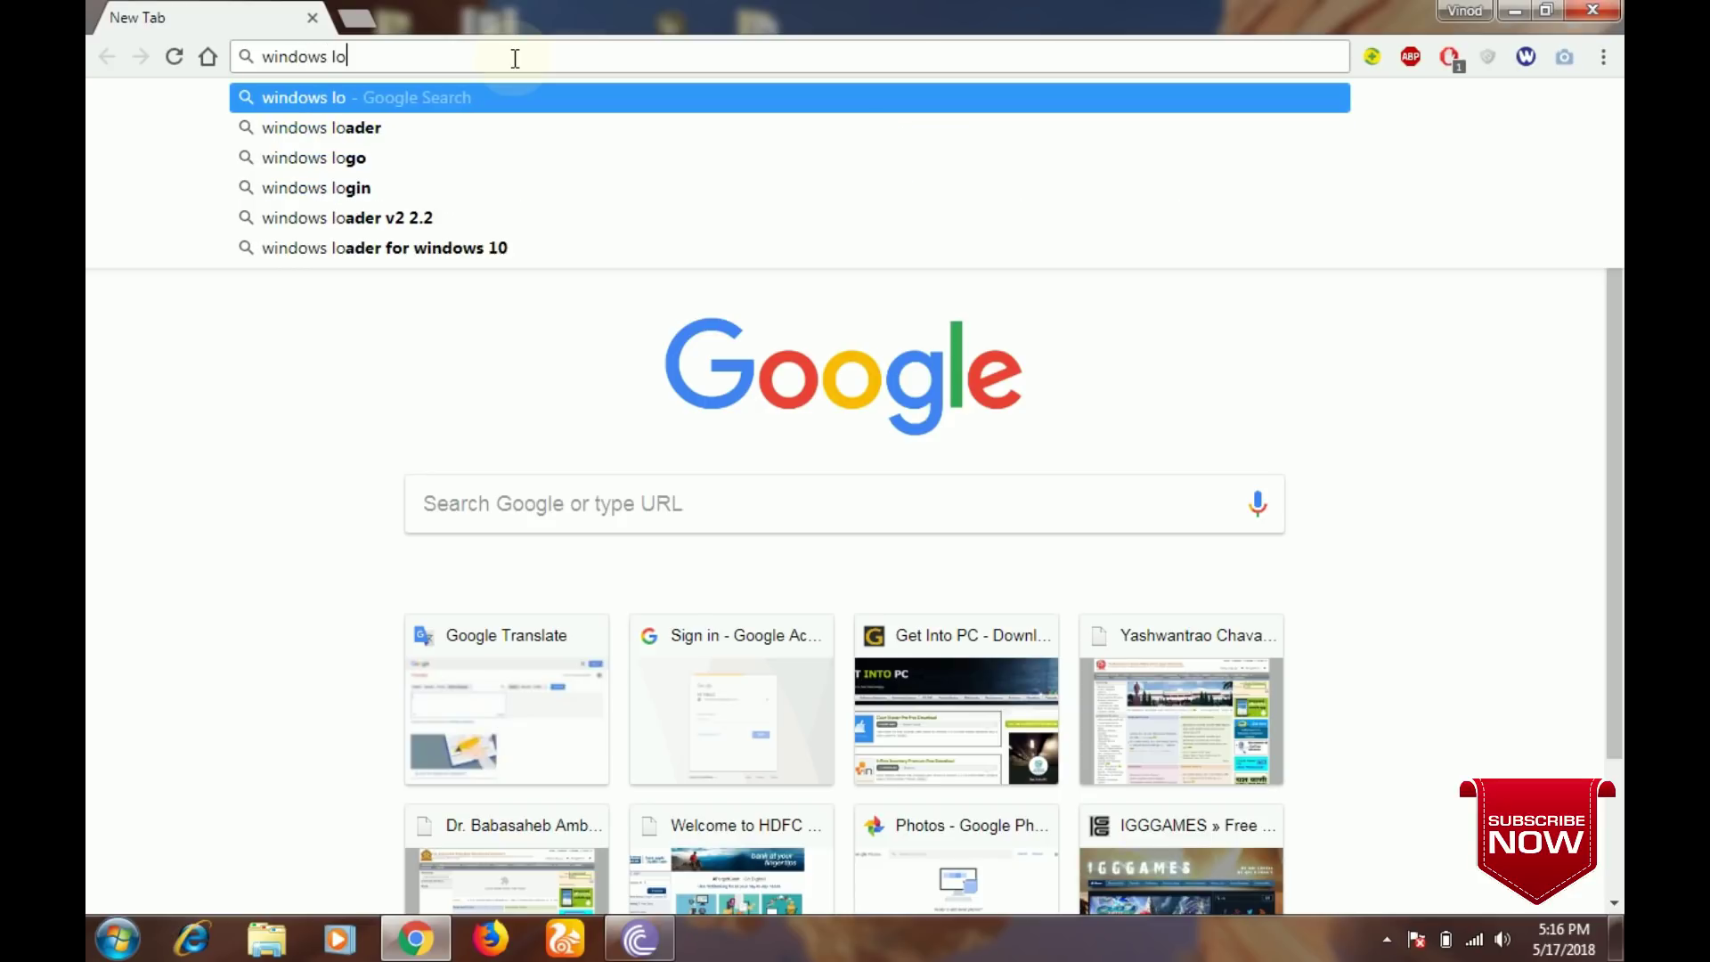
pyautogui.press('Down')
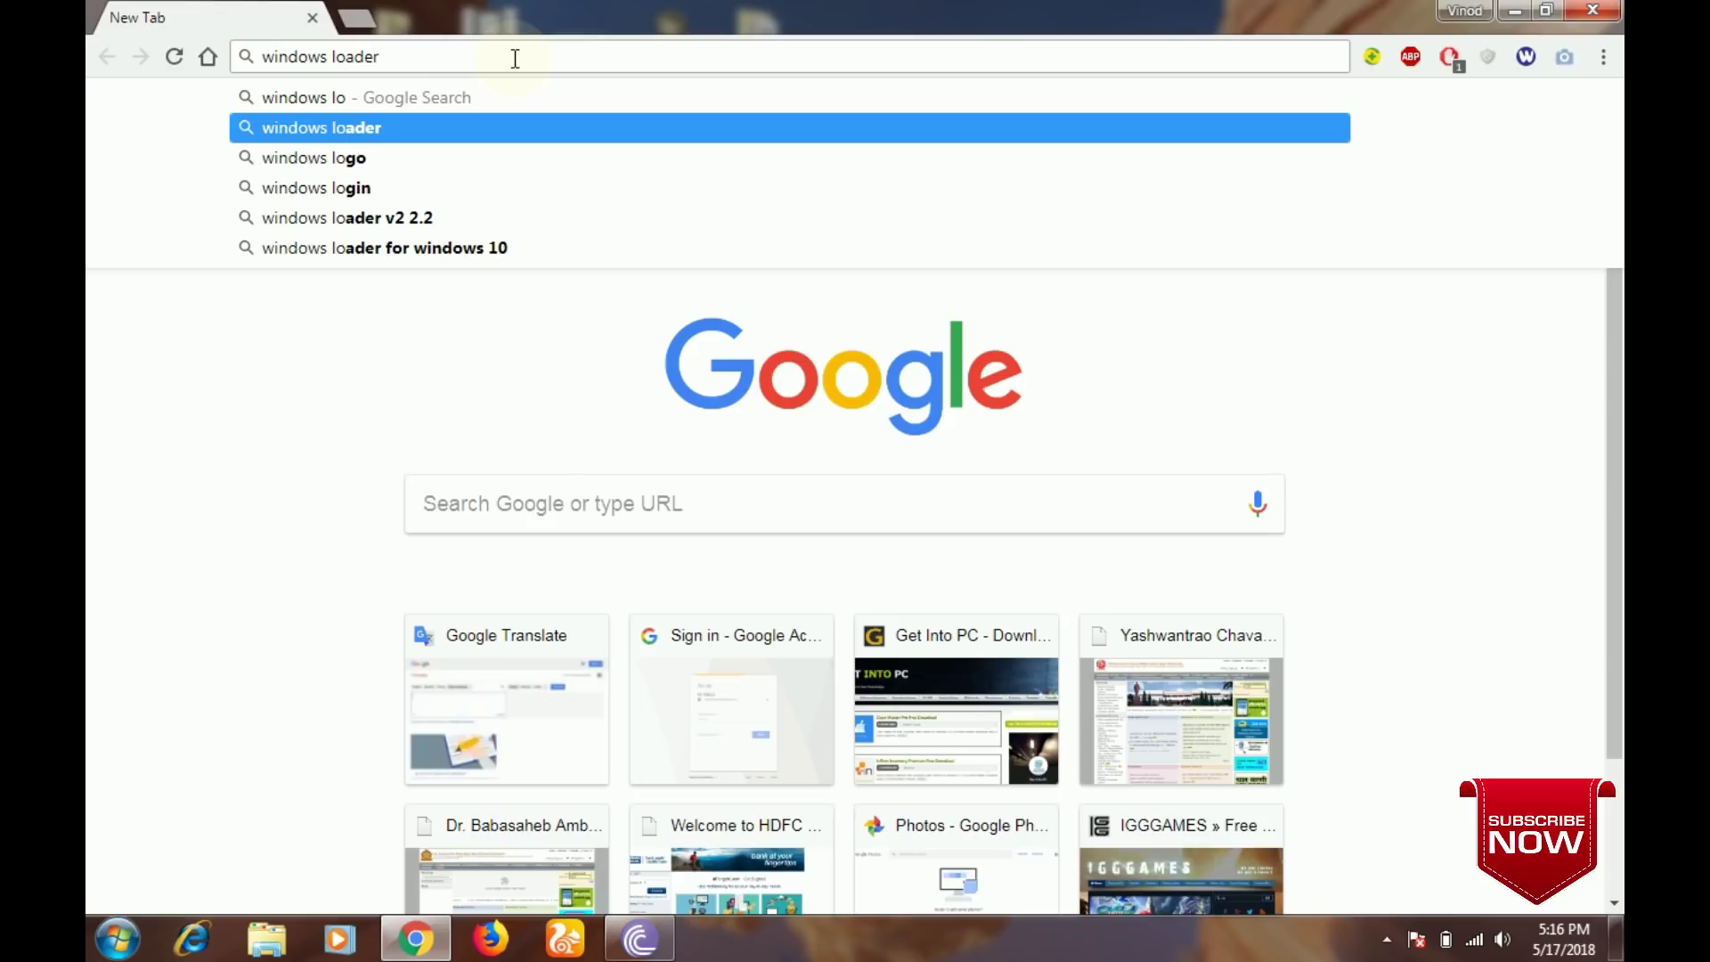
pyautogui.click(346, 120)
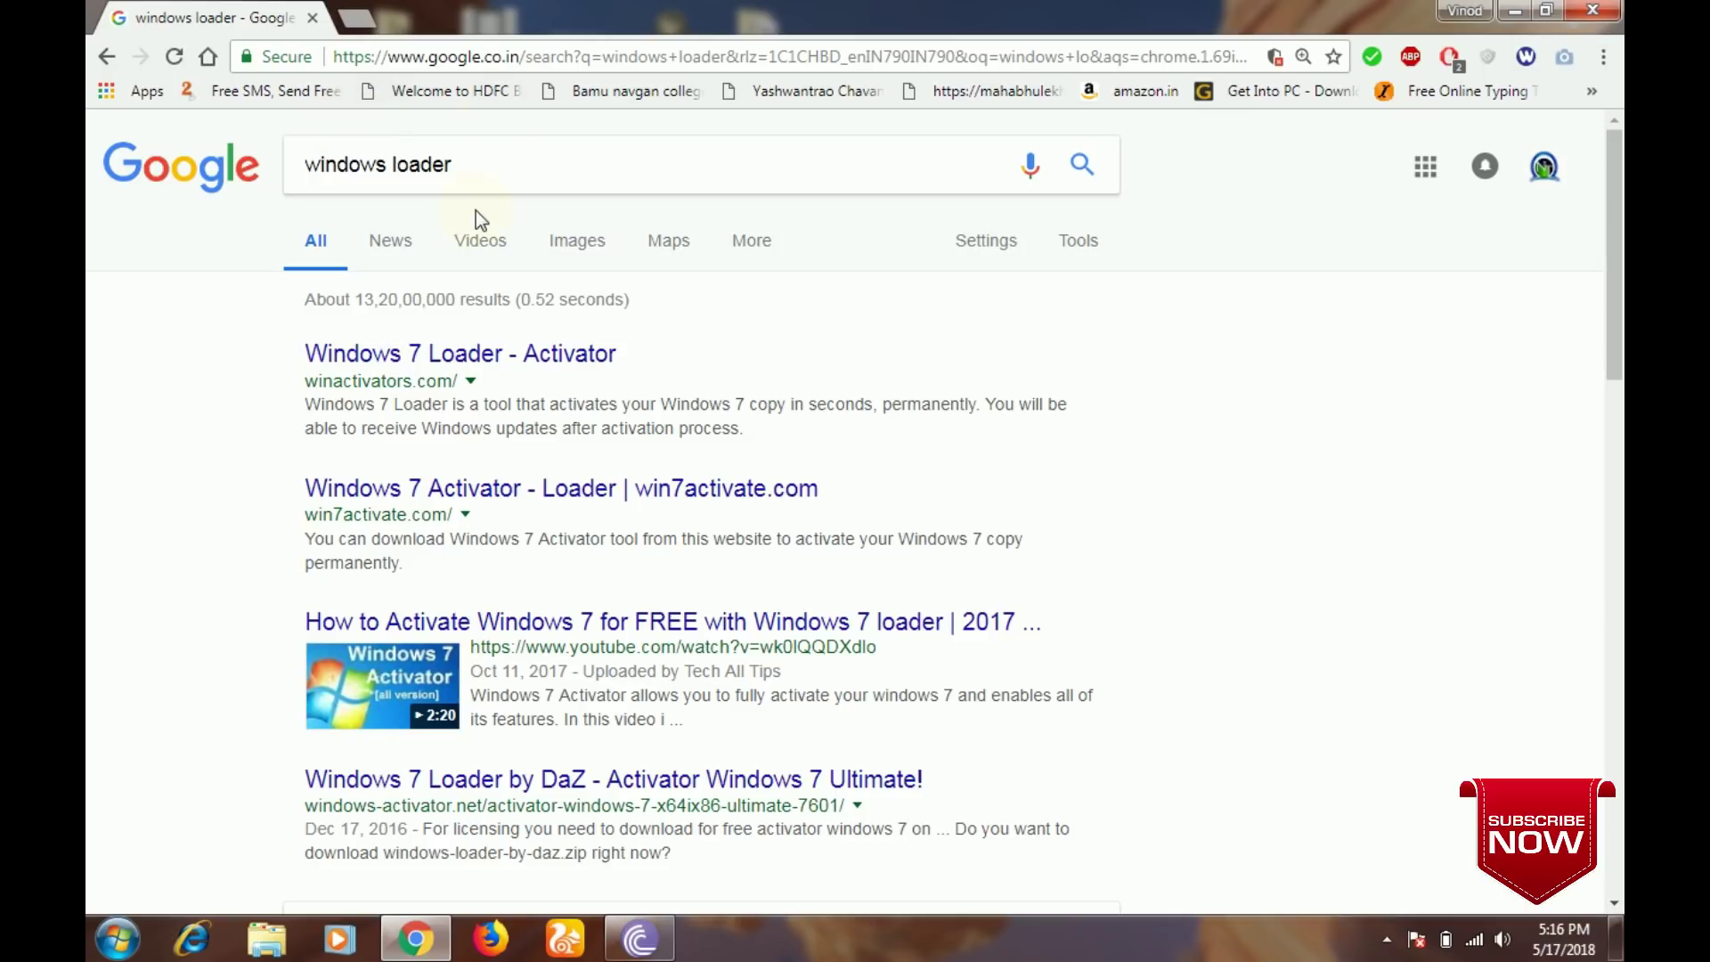
# Download Windows_7_Loader.zip from winactivators.com and copy the ZIP password from the download page.
pyautogui.click(398, 360)
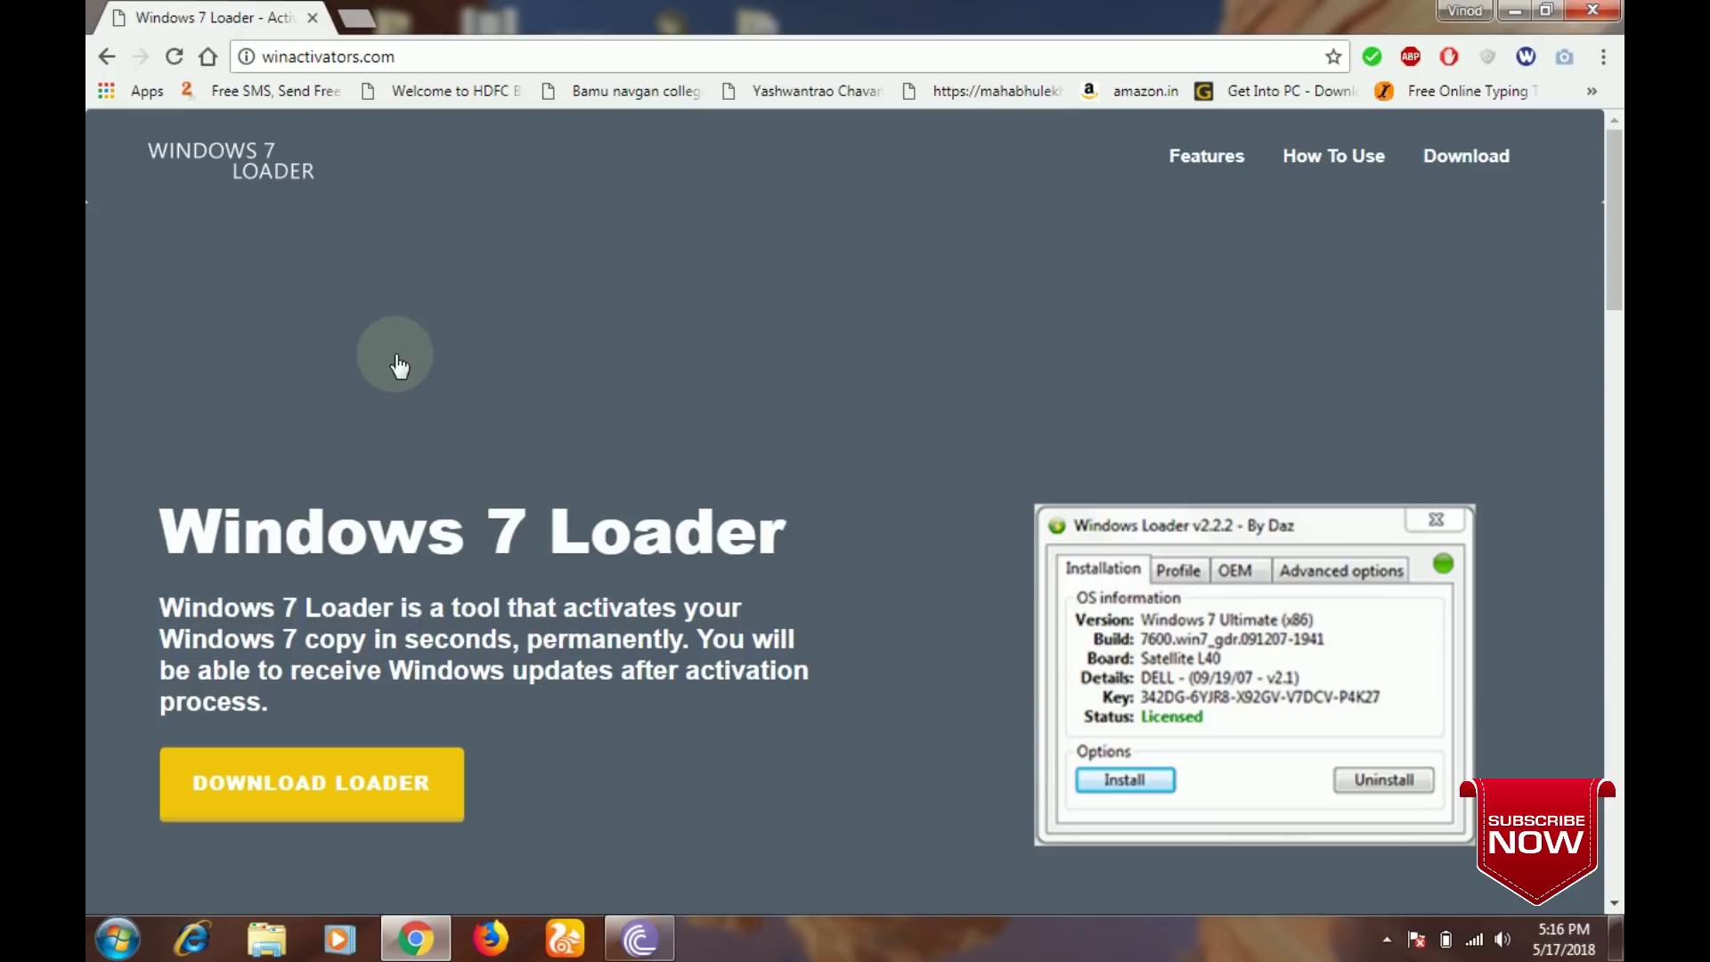
pyautogui.click(250, 772)
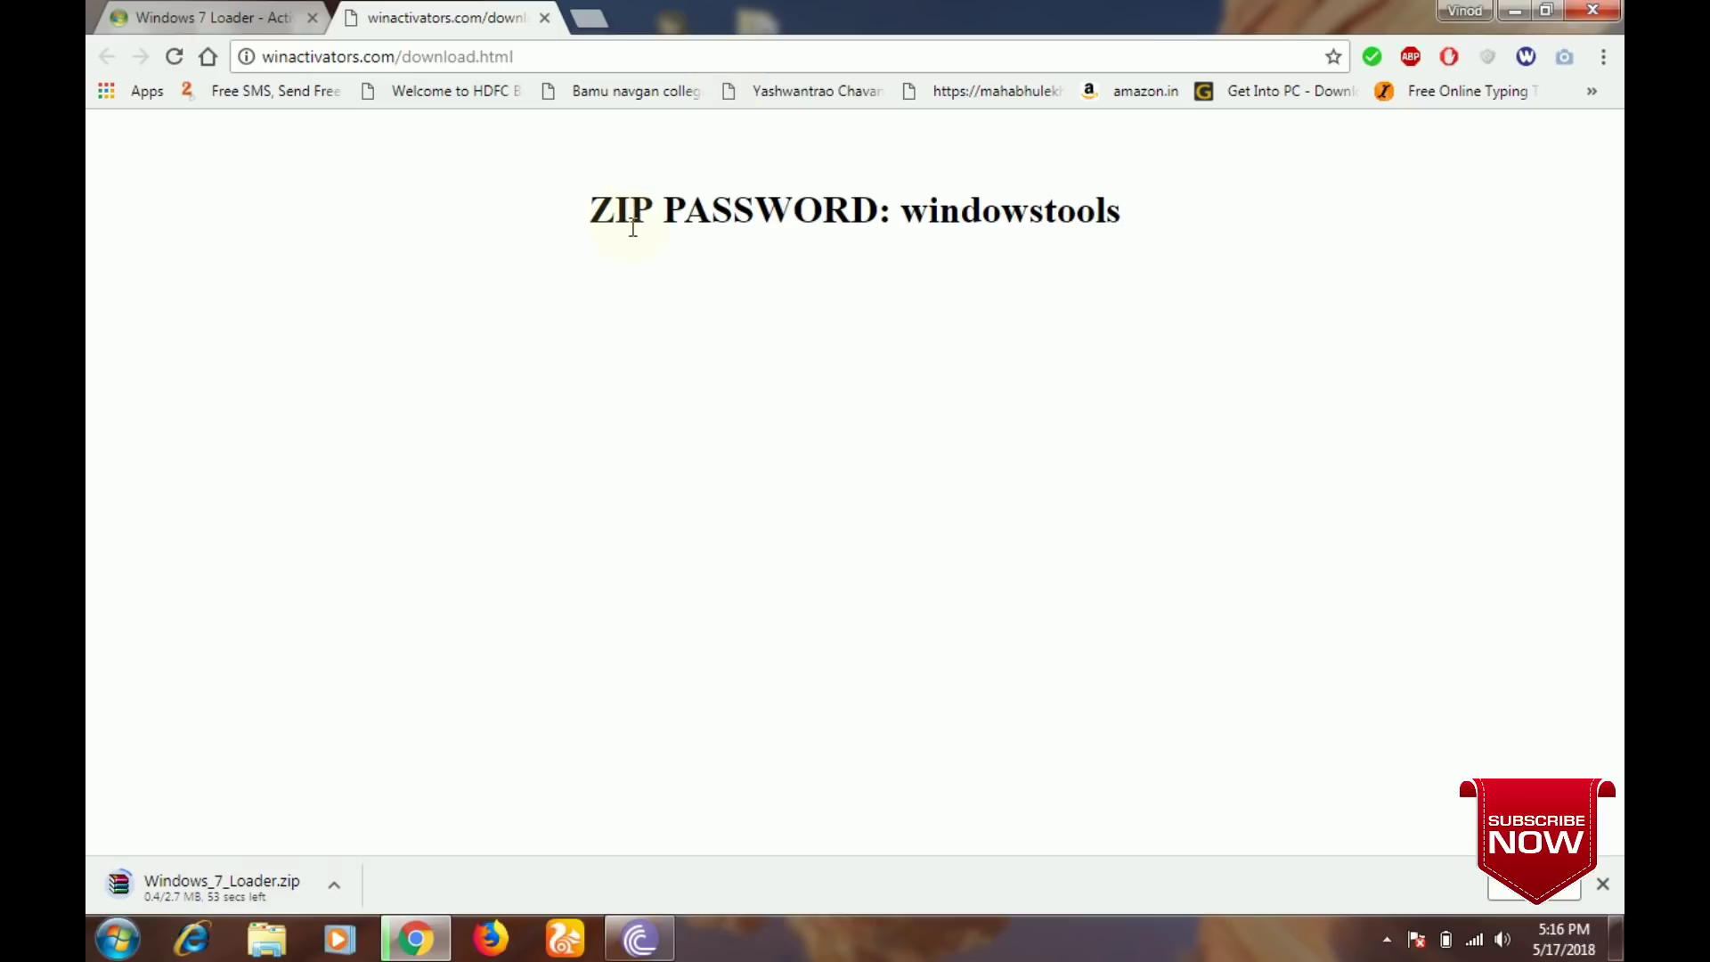
pyautogui.doubleClick(766, 212)
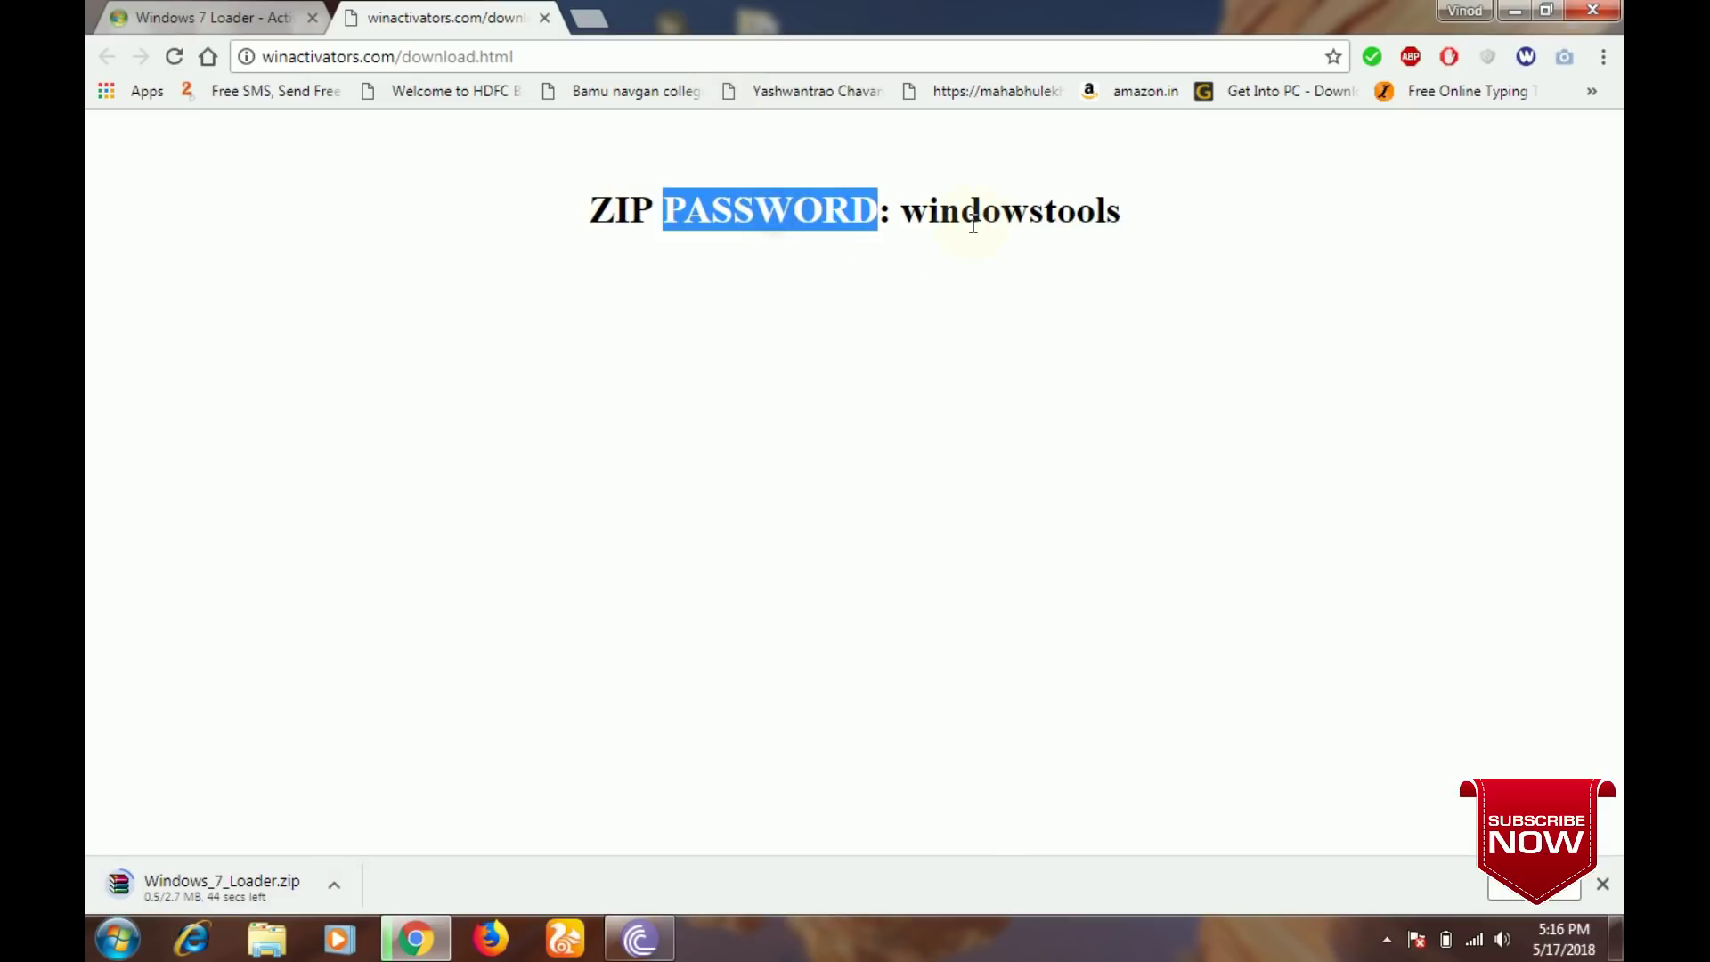
pyautogui.moveTo(903, 210); pyautogui.dragTo(1145, 221)
pyautogui.hotkey('ctrl', 'c')
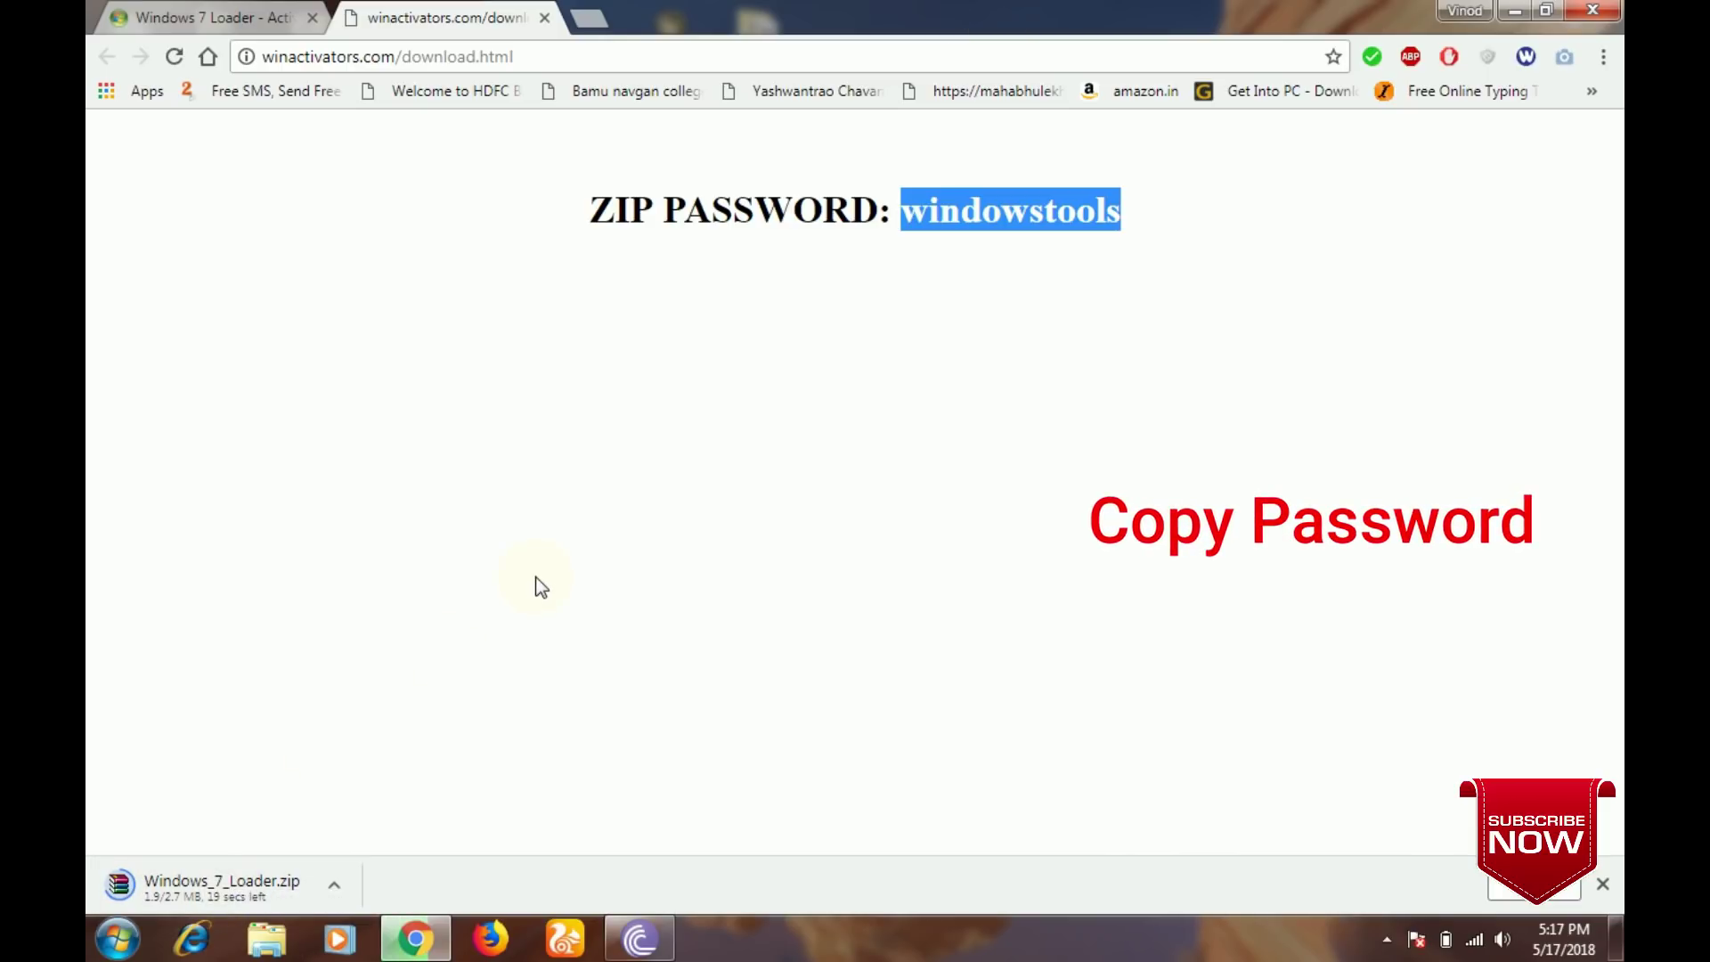
# Return to the Windows 7 Loader page and cancel the 360 Total Security archive password request.
pyautogui.click(197, 3)
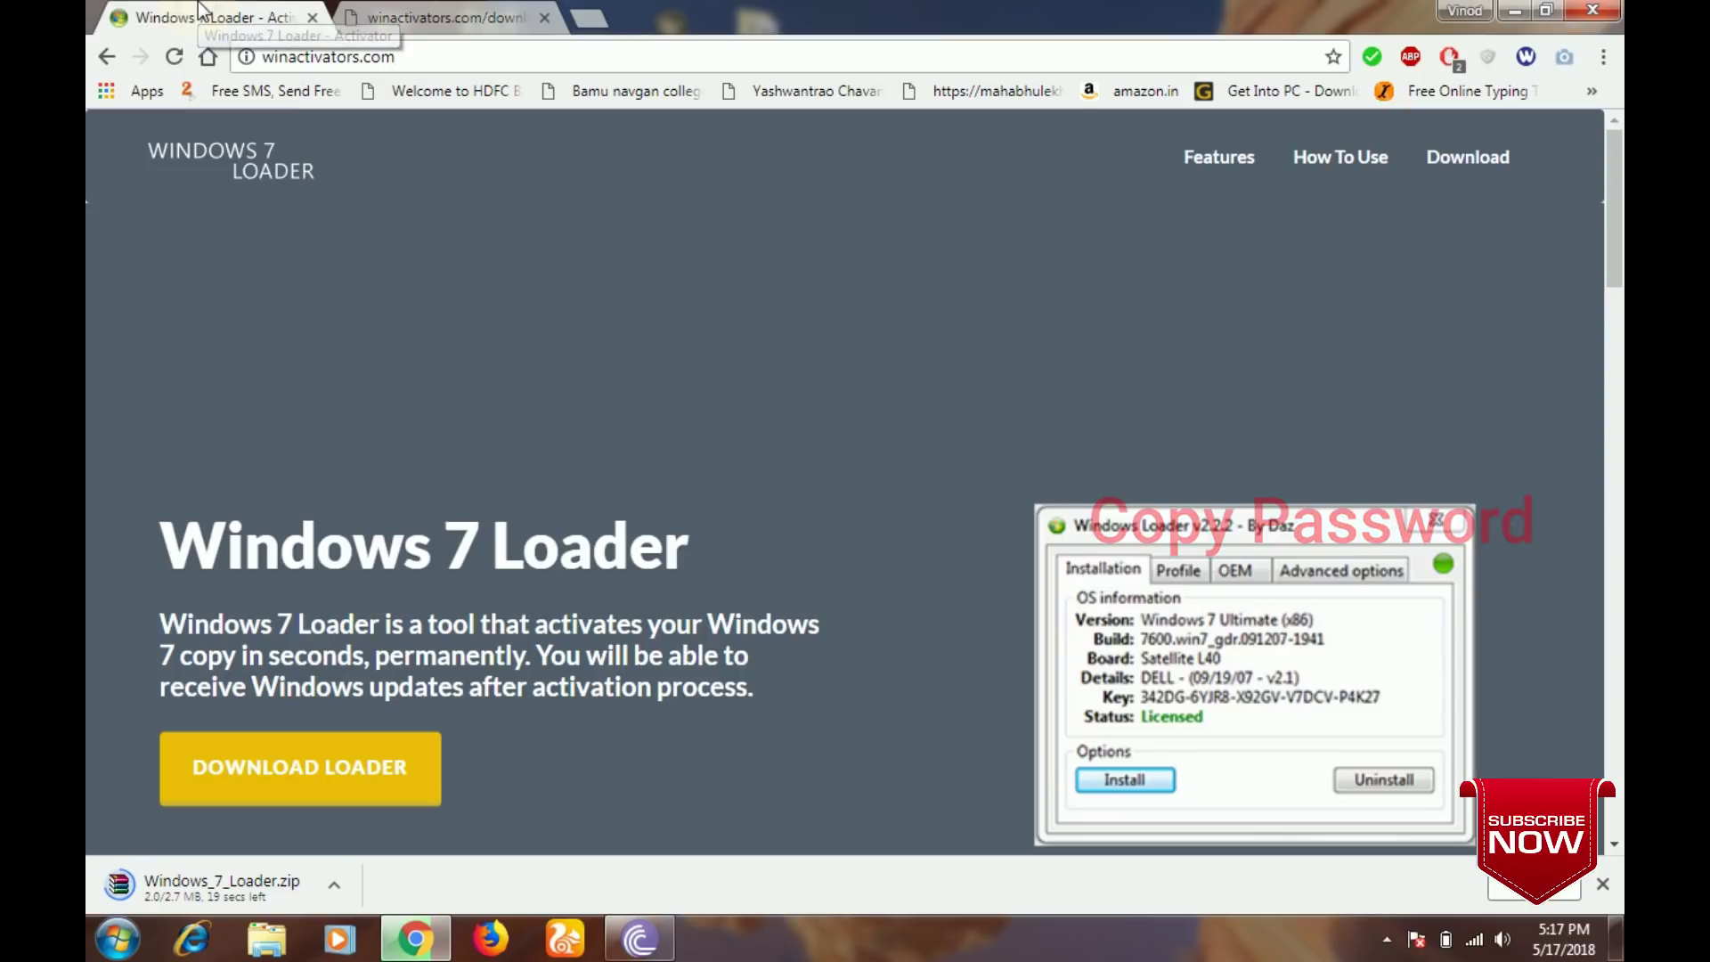
pyautogui.scroll(-1, 460, 244)
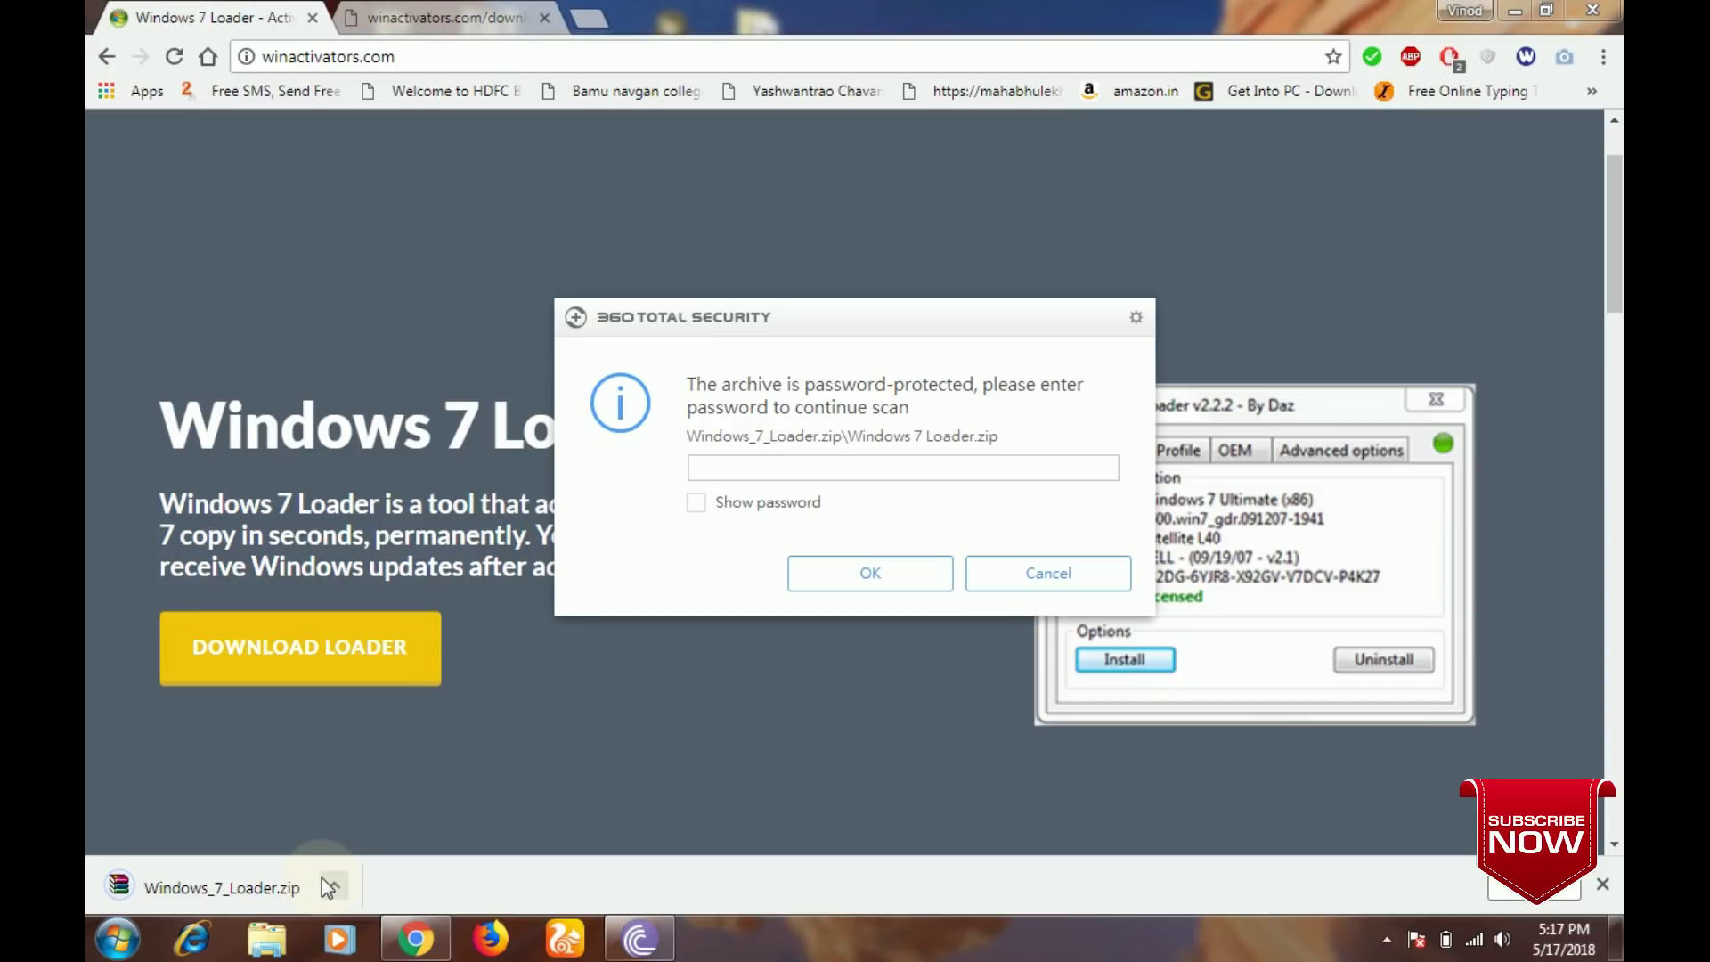
pyautogui.click(1043, 572)
pyautogui.click(1074, 580)
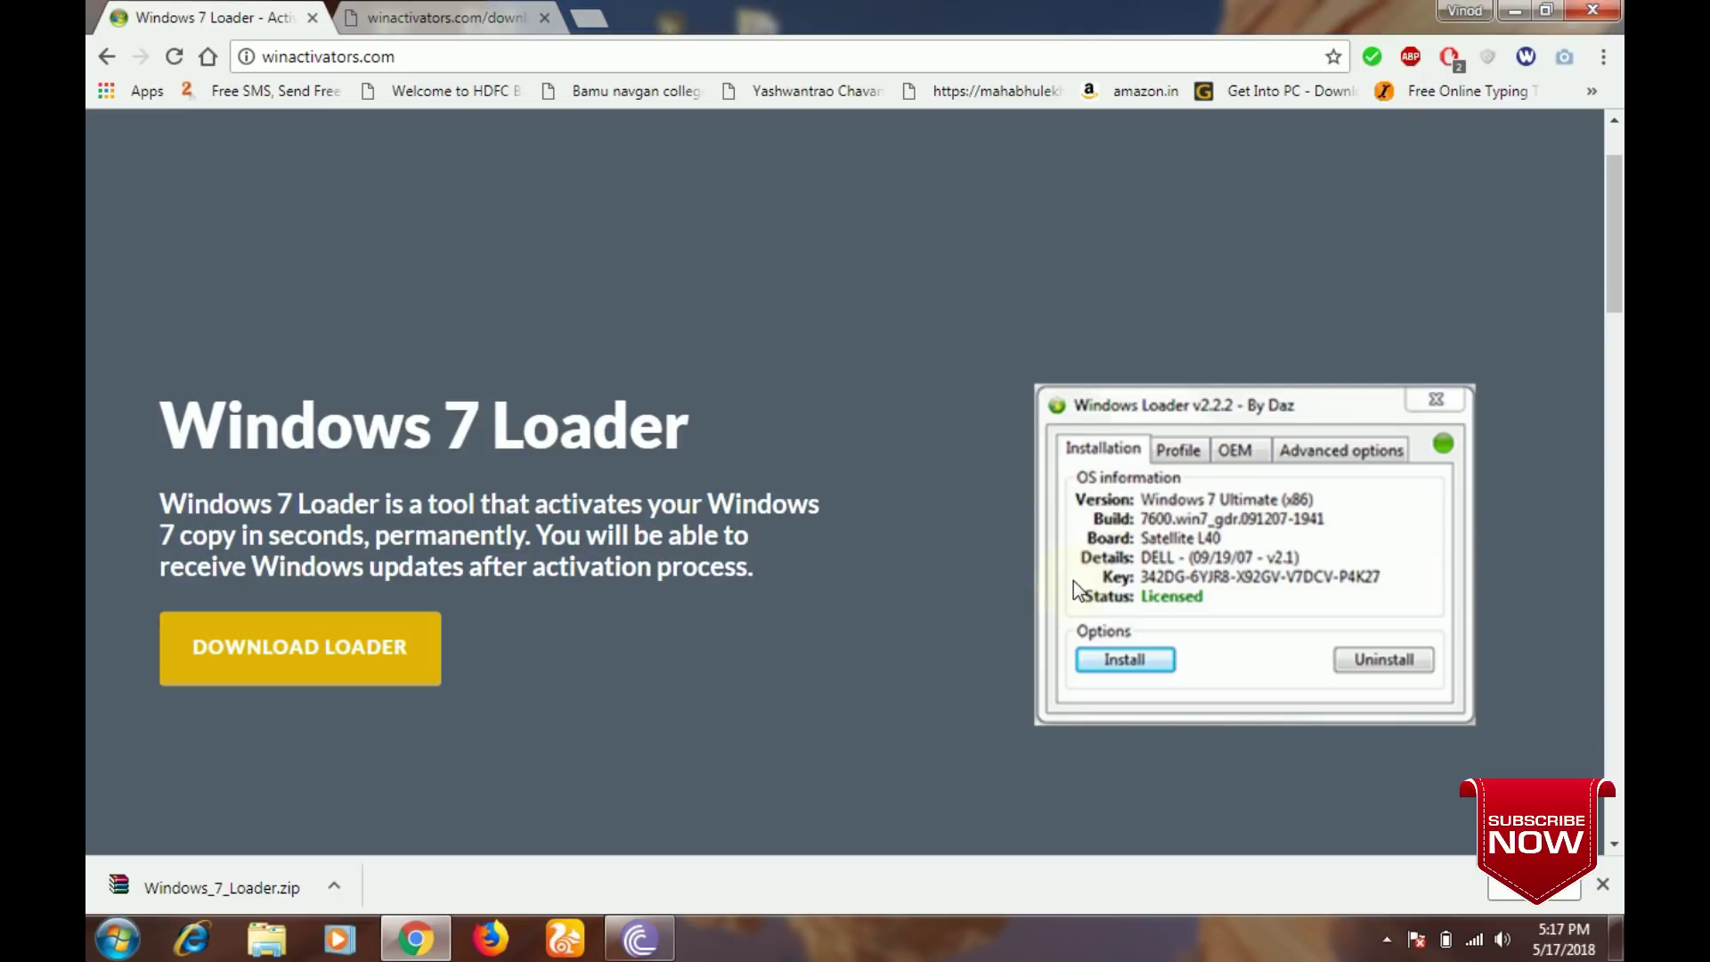
# Show the downloaded Windows_7_Loader.zip in its folder.
pyautogui.click(335, 886)
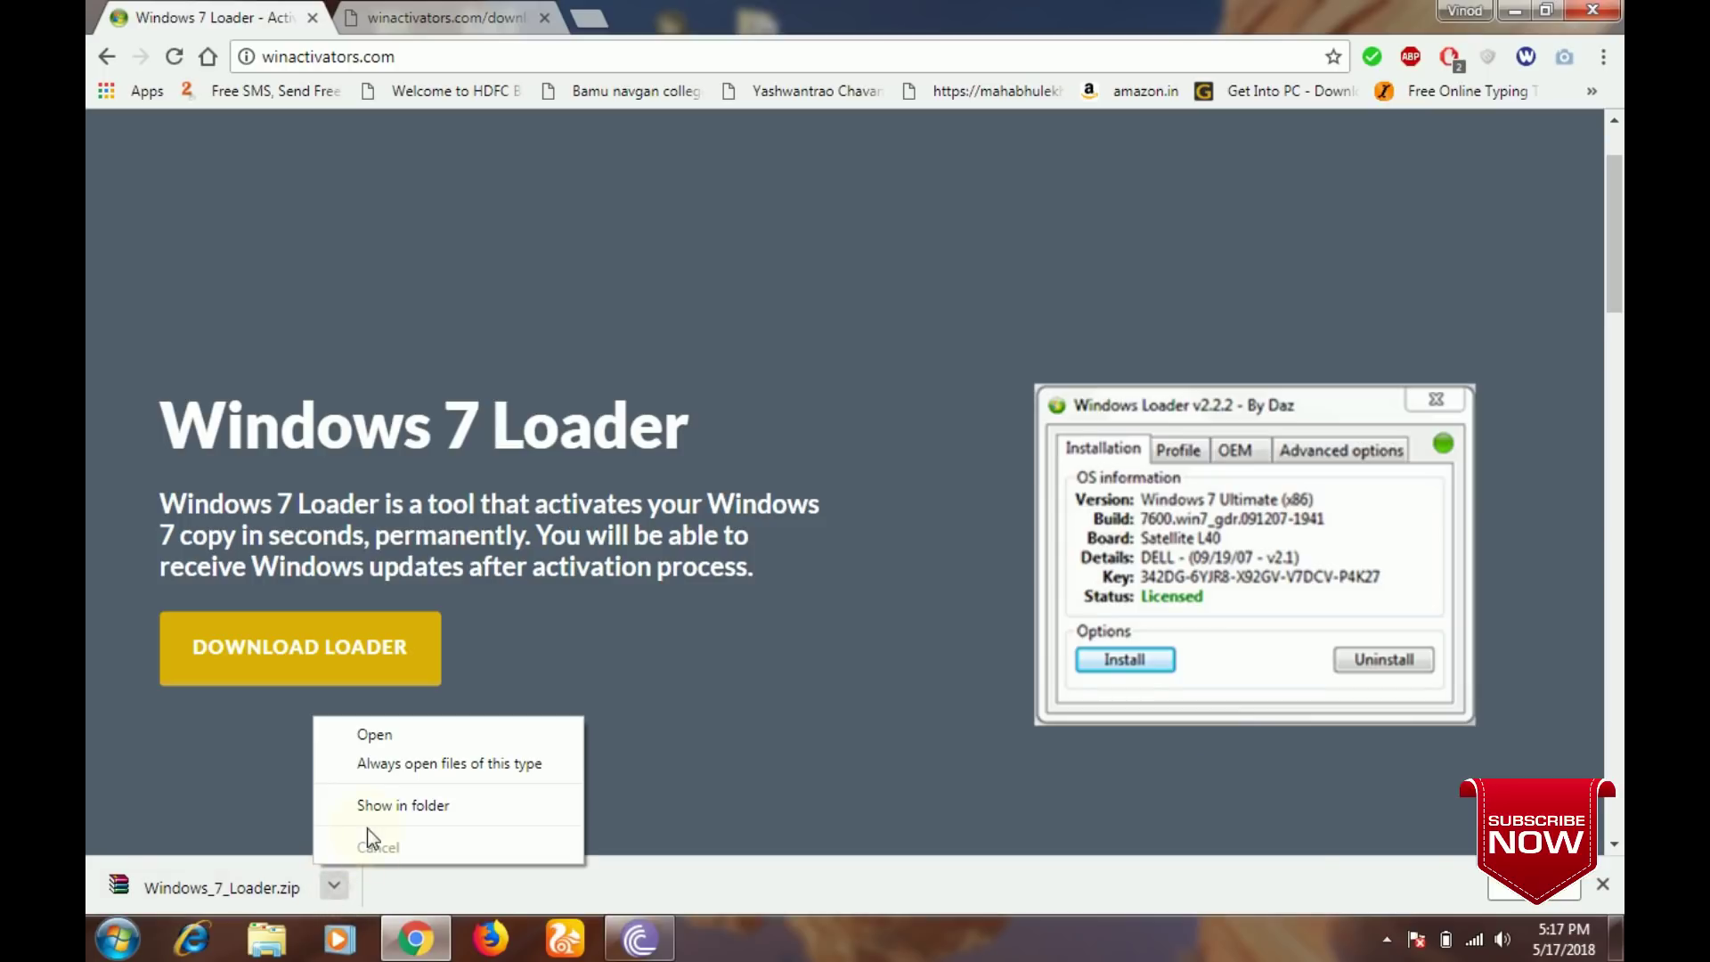
pyautogui.click(366, 805)
pyautogui.click(1540, 769)
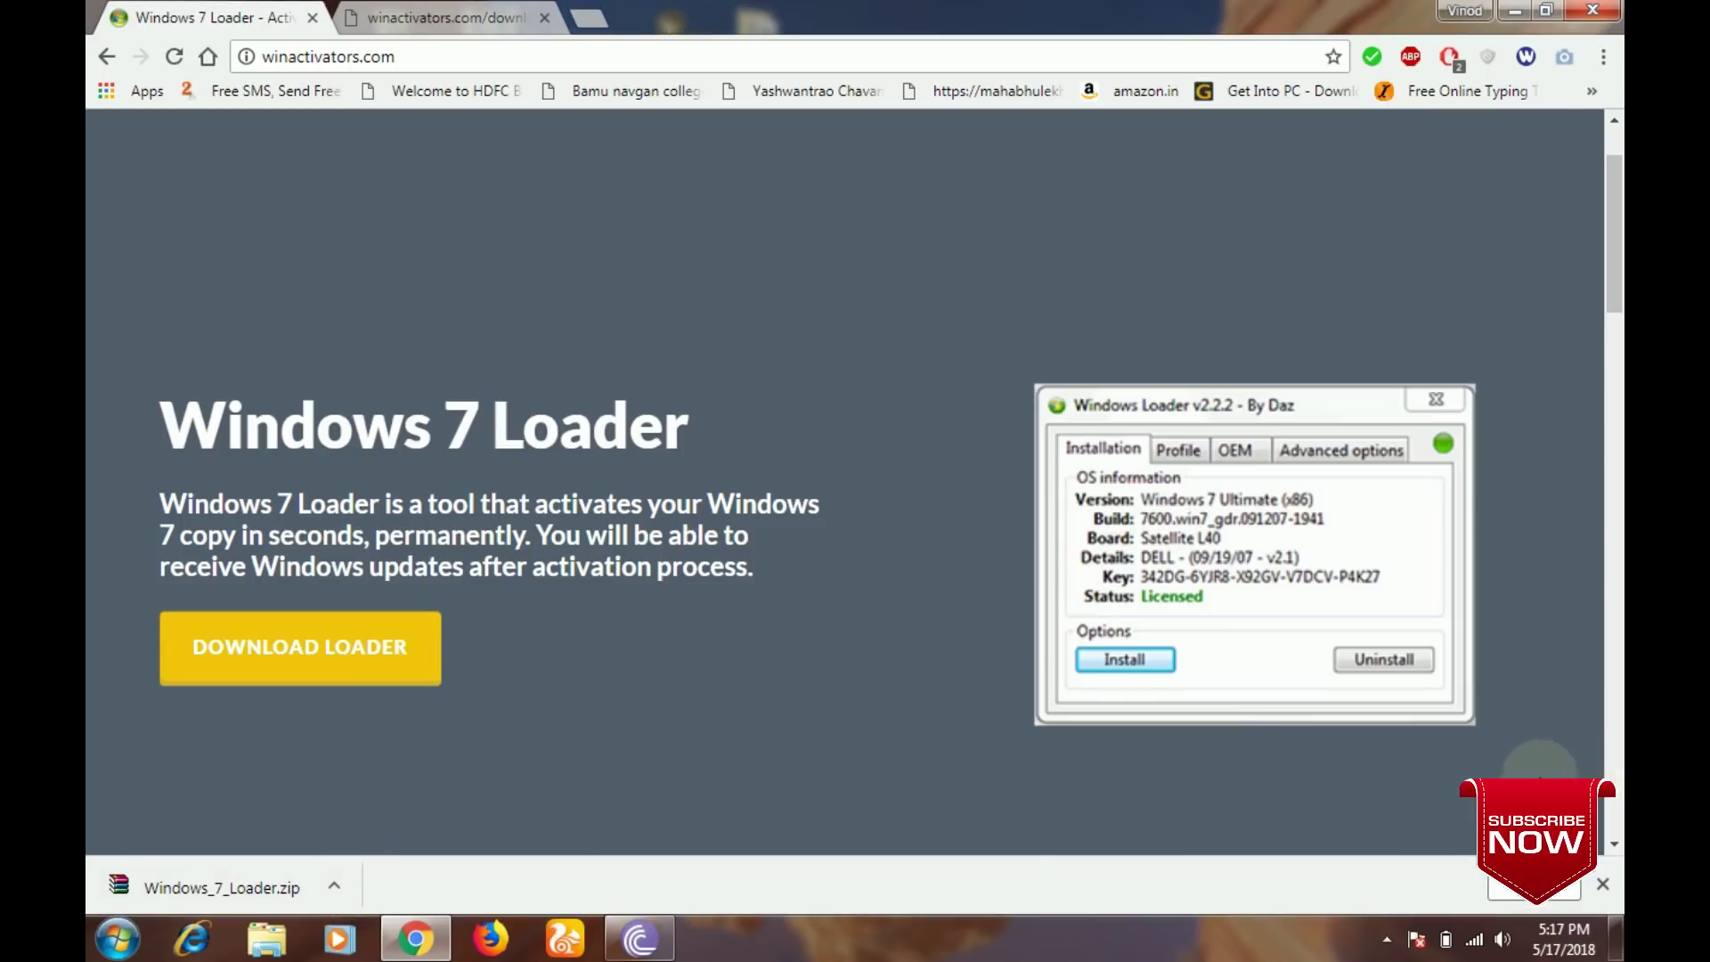
pyautogui.click(335, 886)
pyautogui.click(374, 807)
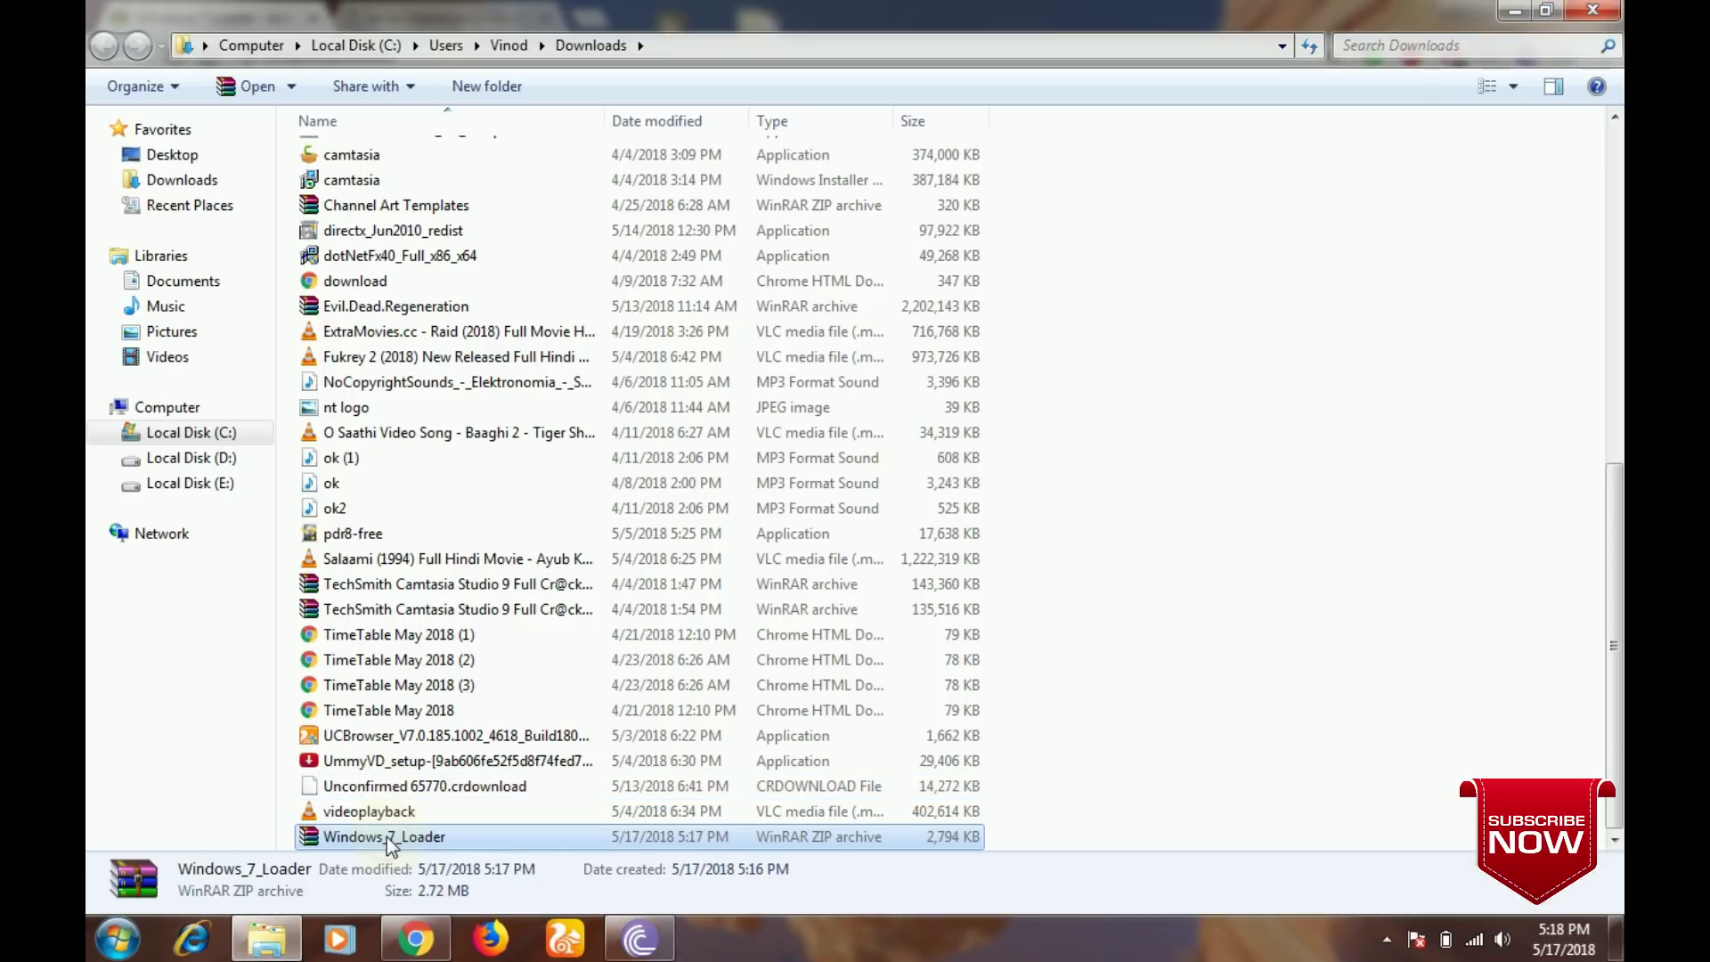
# Open Windows_7_Loader.zip in WinRAR and launch Windows 7 Loader.exe from the nested Windows 7 Loader.zip.
pyautogui.doubleClick(389, 837)
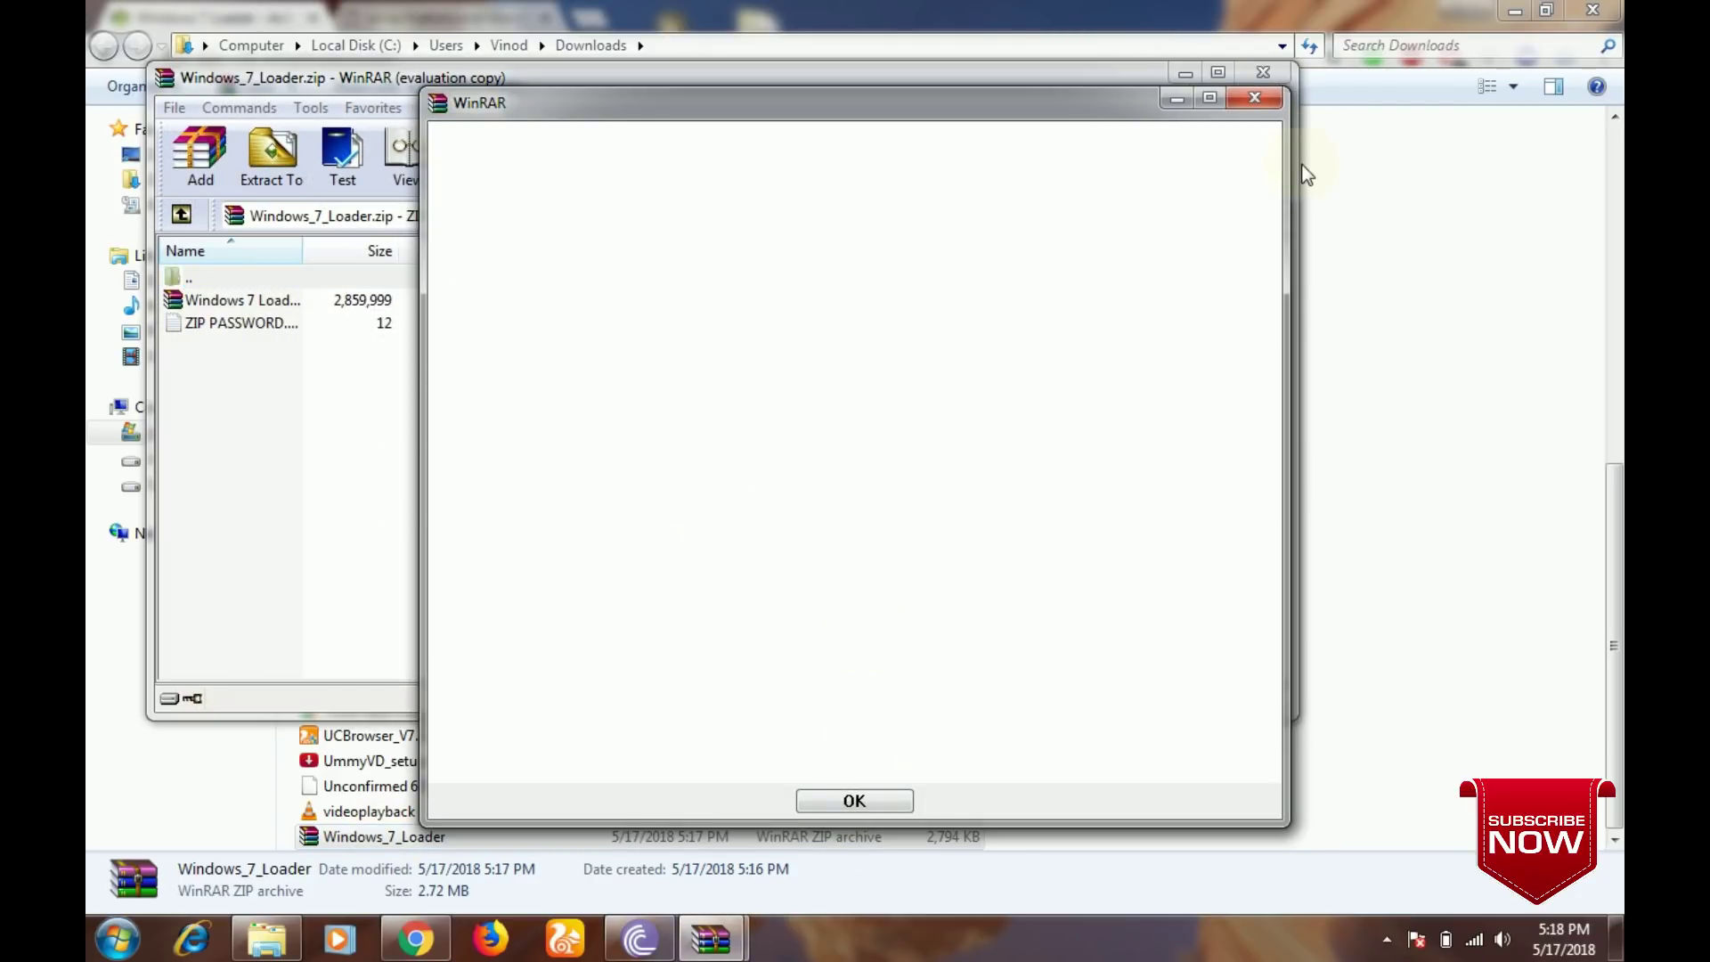
pyautogui.click(1274, 104)
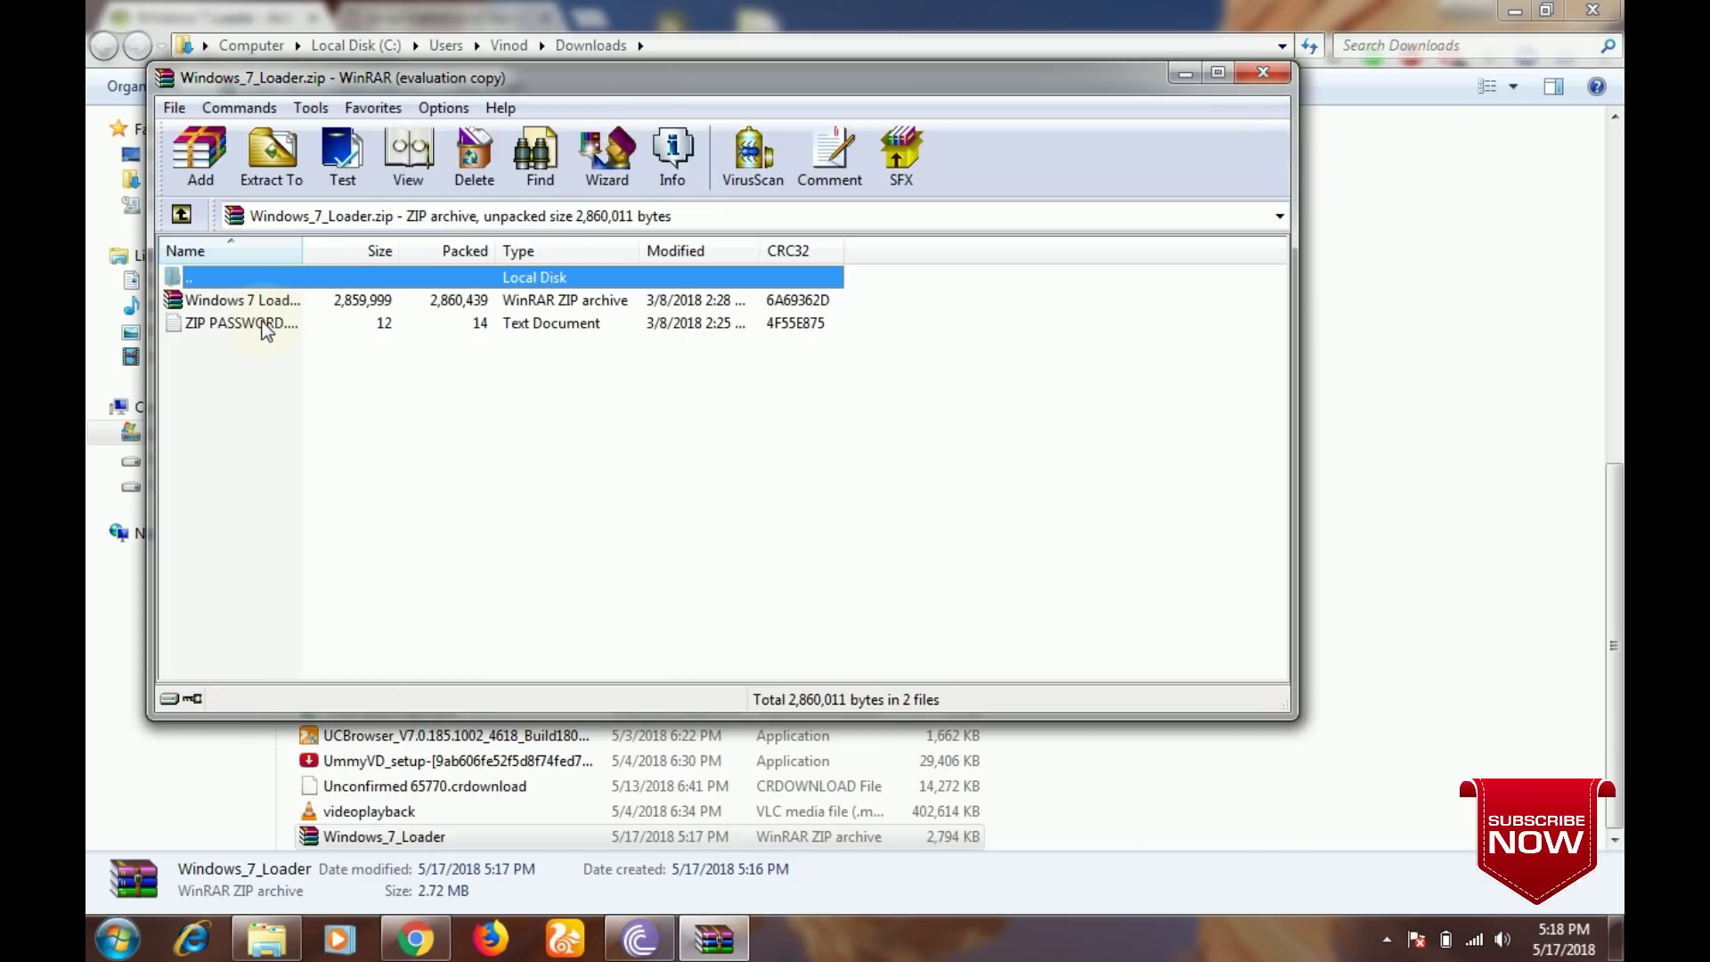
pyautogui.doubleClick(260, 299)
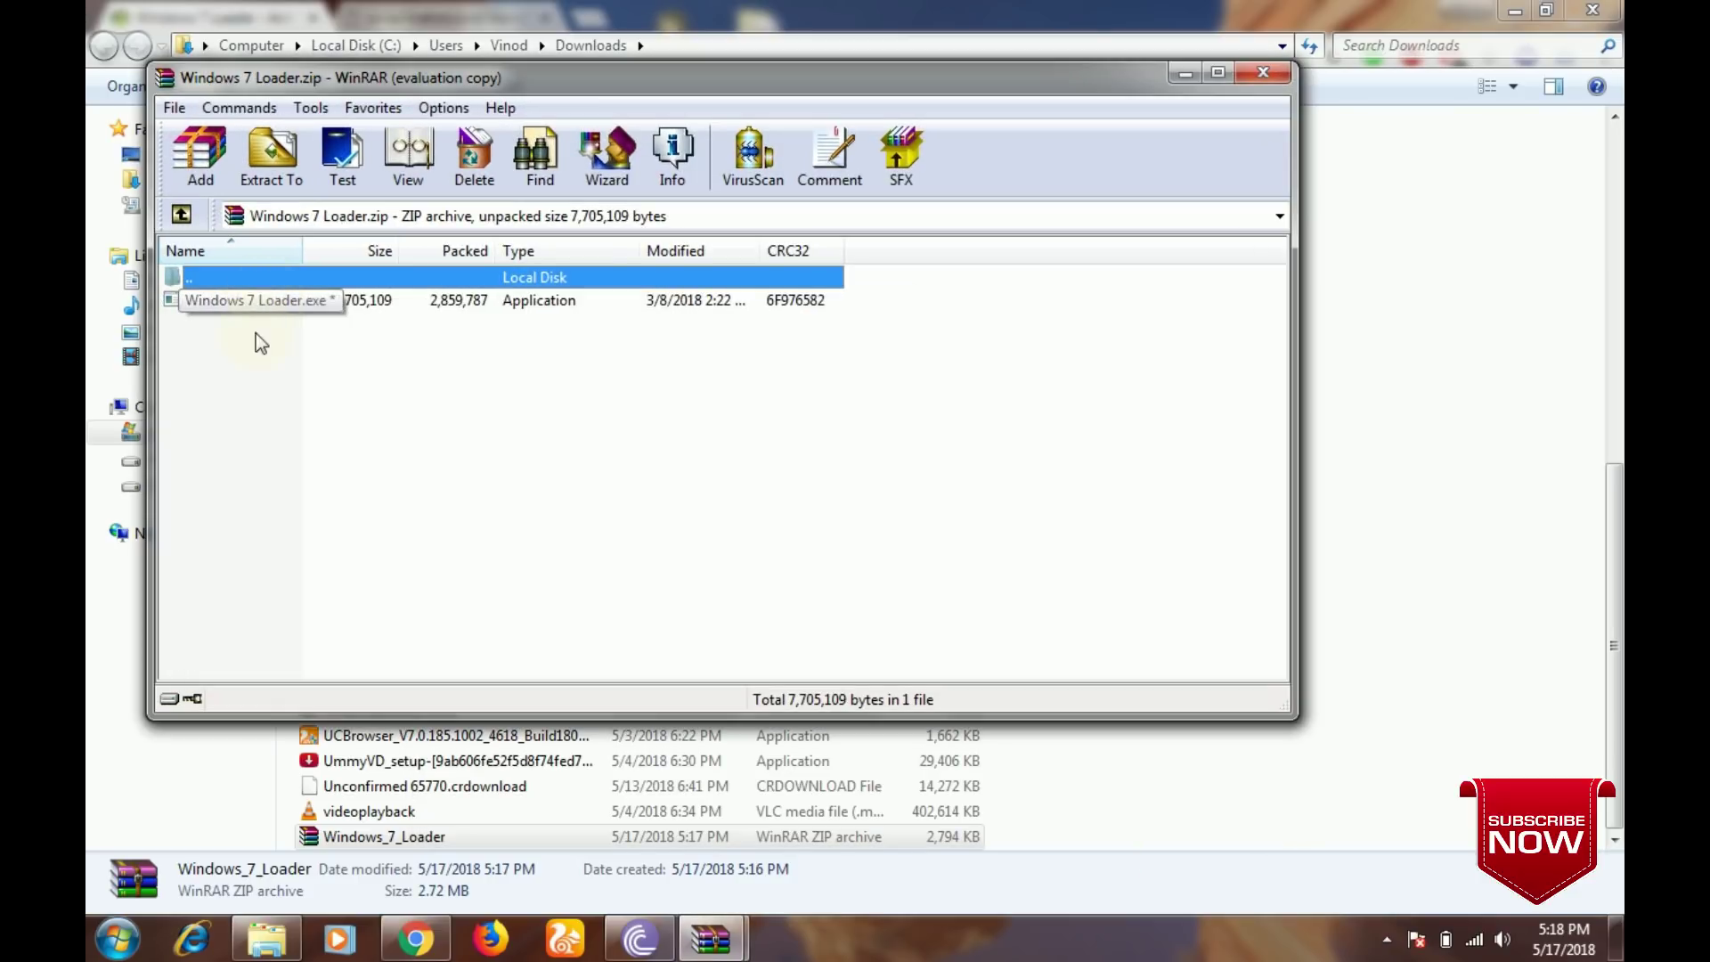
pyautogui.doubleClick(236, 301)
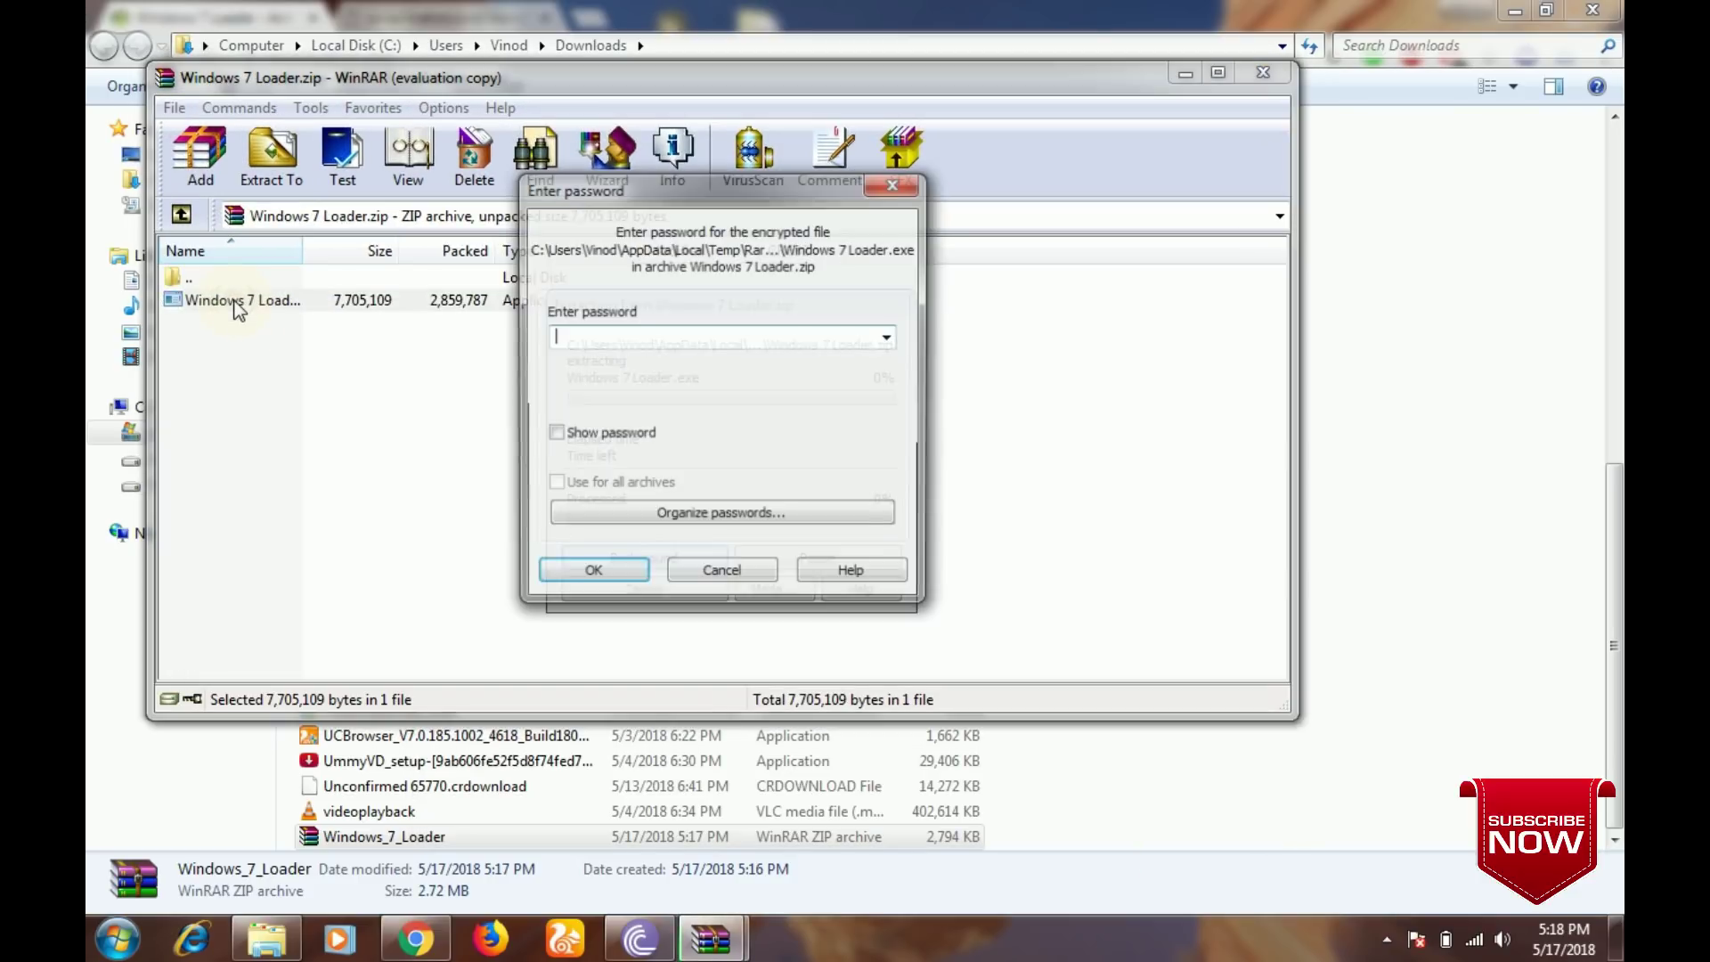
# Paste the archive password for the encrypted loader file and close the WinRAR licence purchase reminder.
pyautogui.rightClick(600, 332)
pyautogui.click(659, 434)
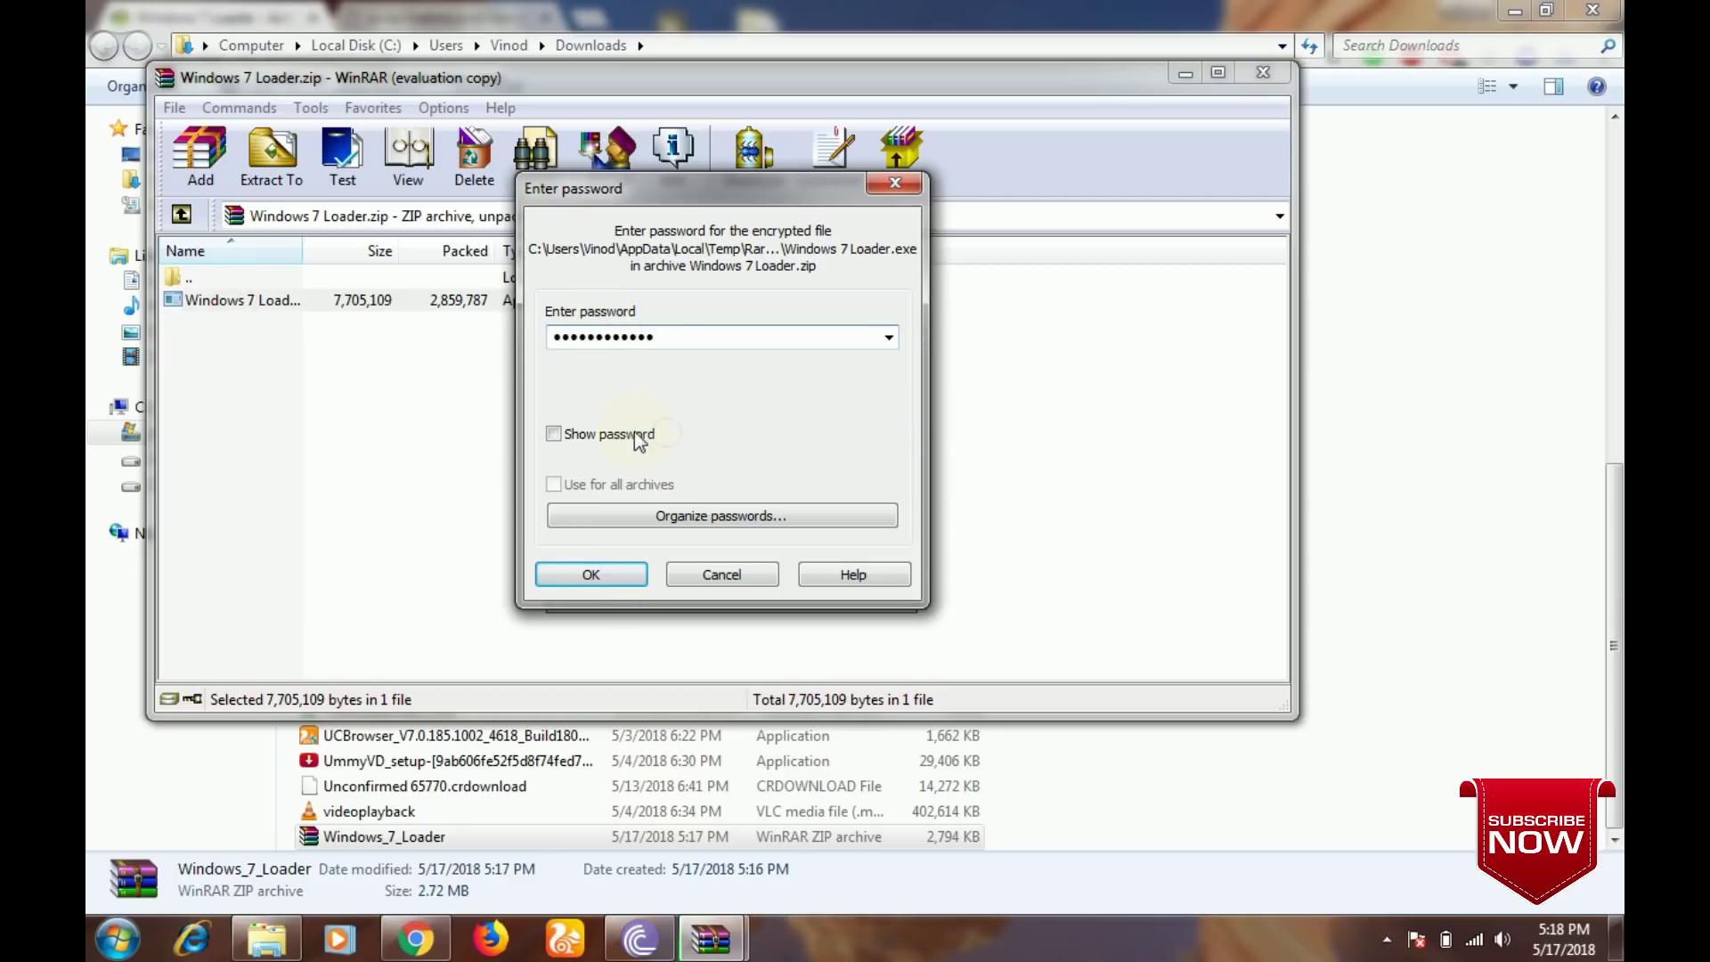
pyautogui.click(592, 436)
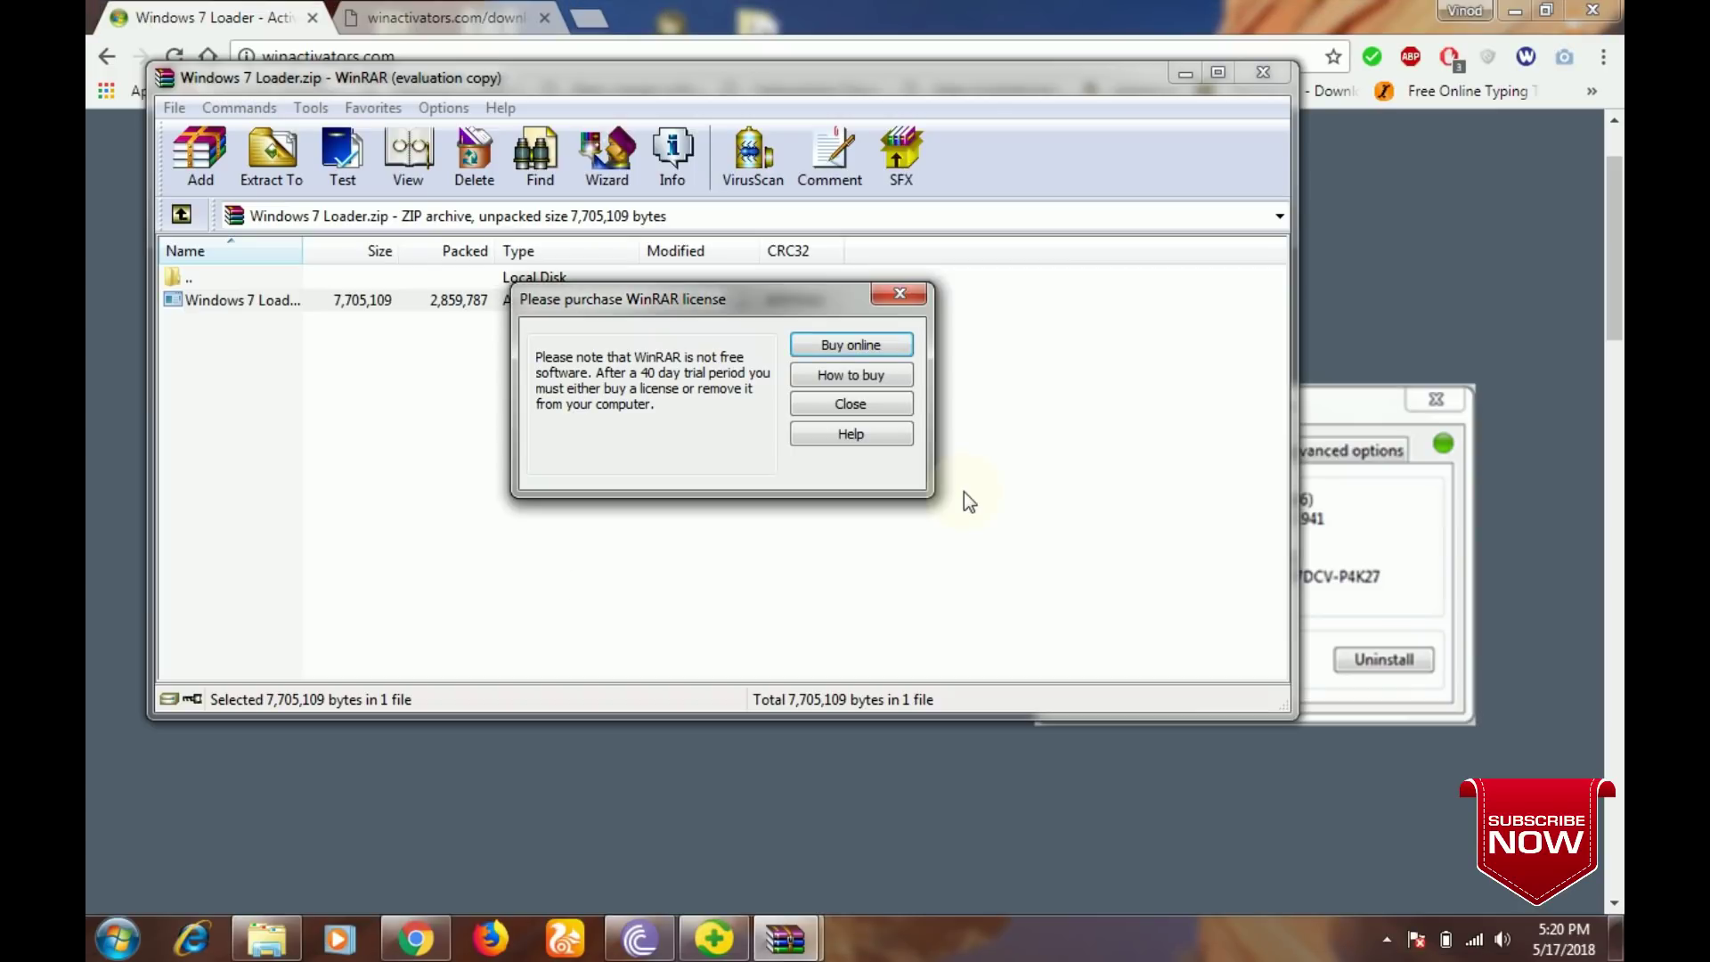
pyautogui.click(894, 437)
pyautogui.click(886, 405)
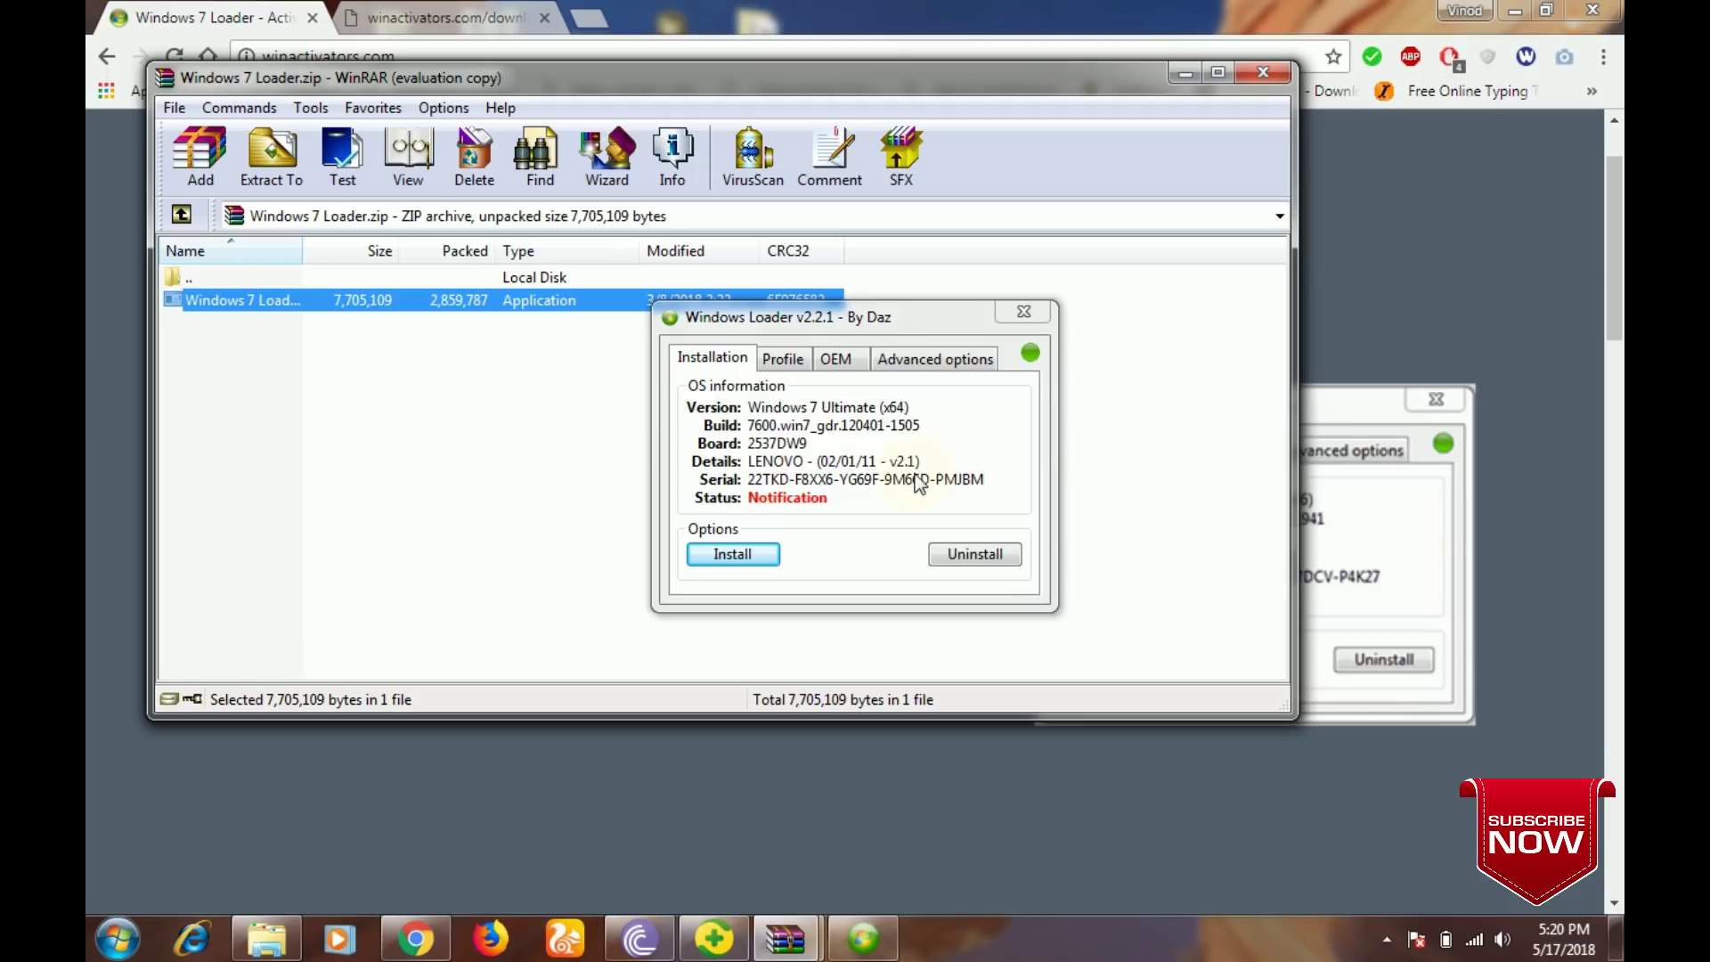
# Install the loader with Windows Loader v2.2.1 and restart the computer.
pyautogui.click(757, 556)
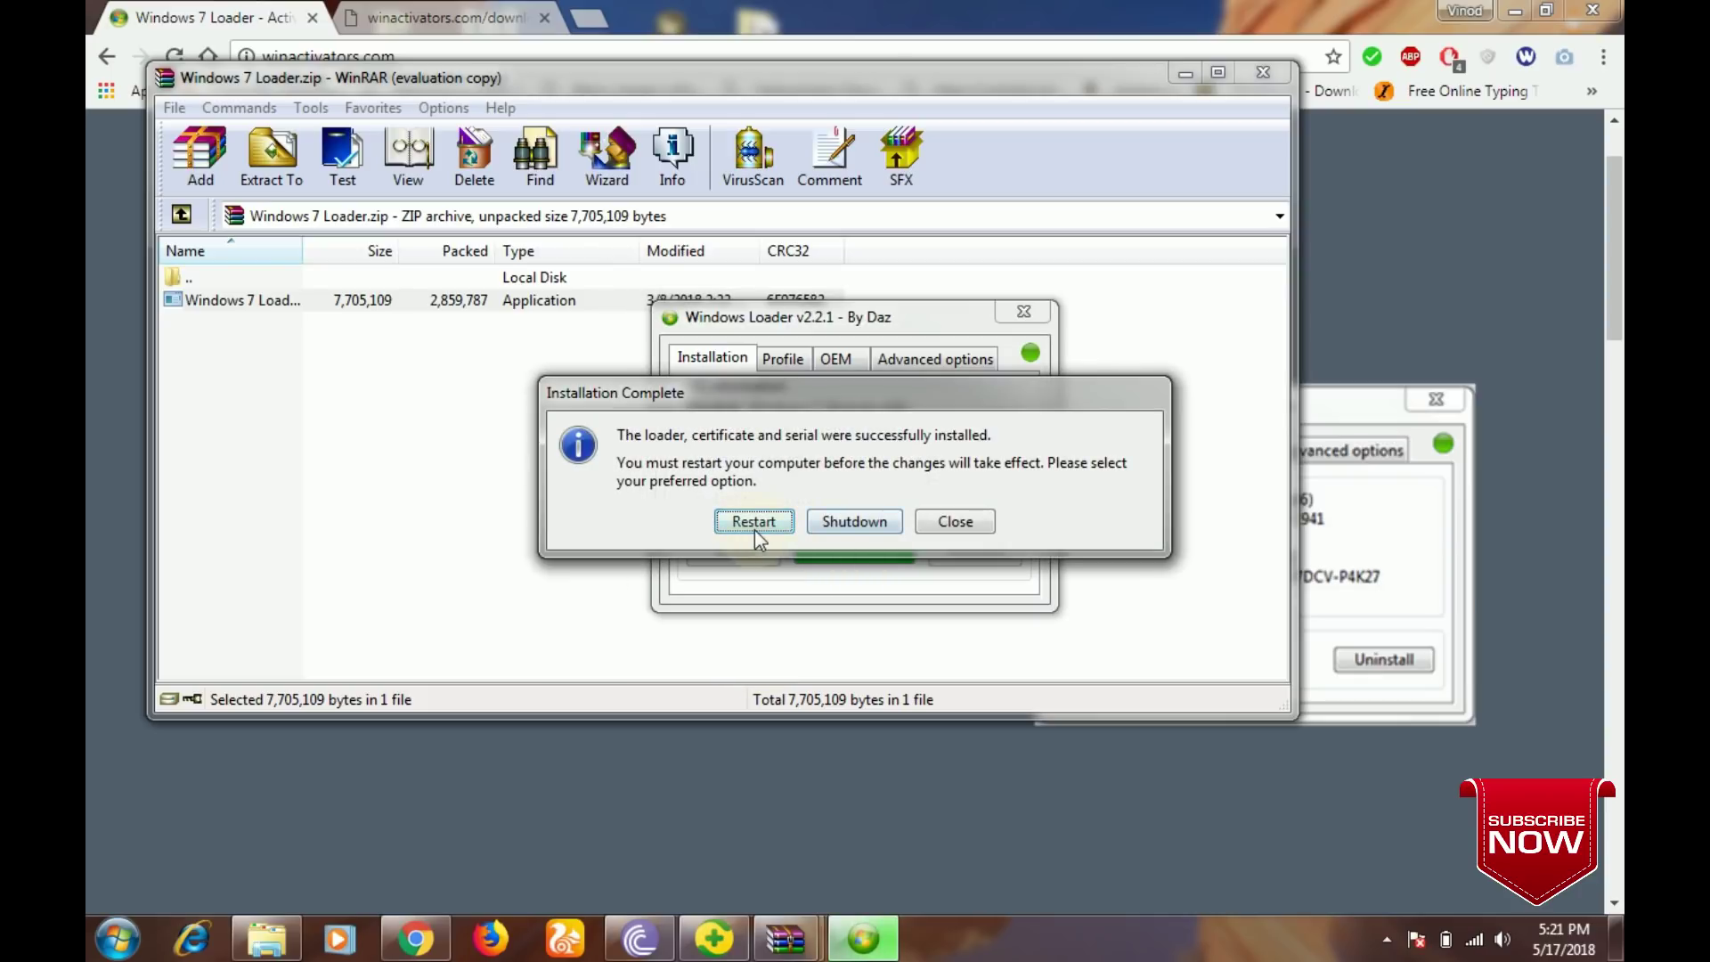
pyautogui.click(755, 530)
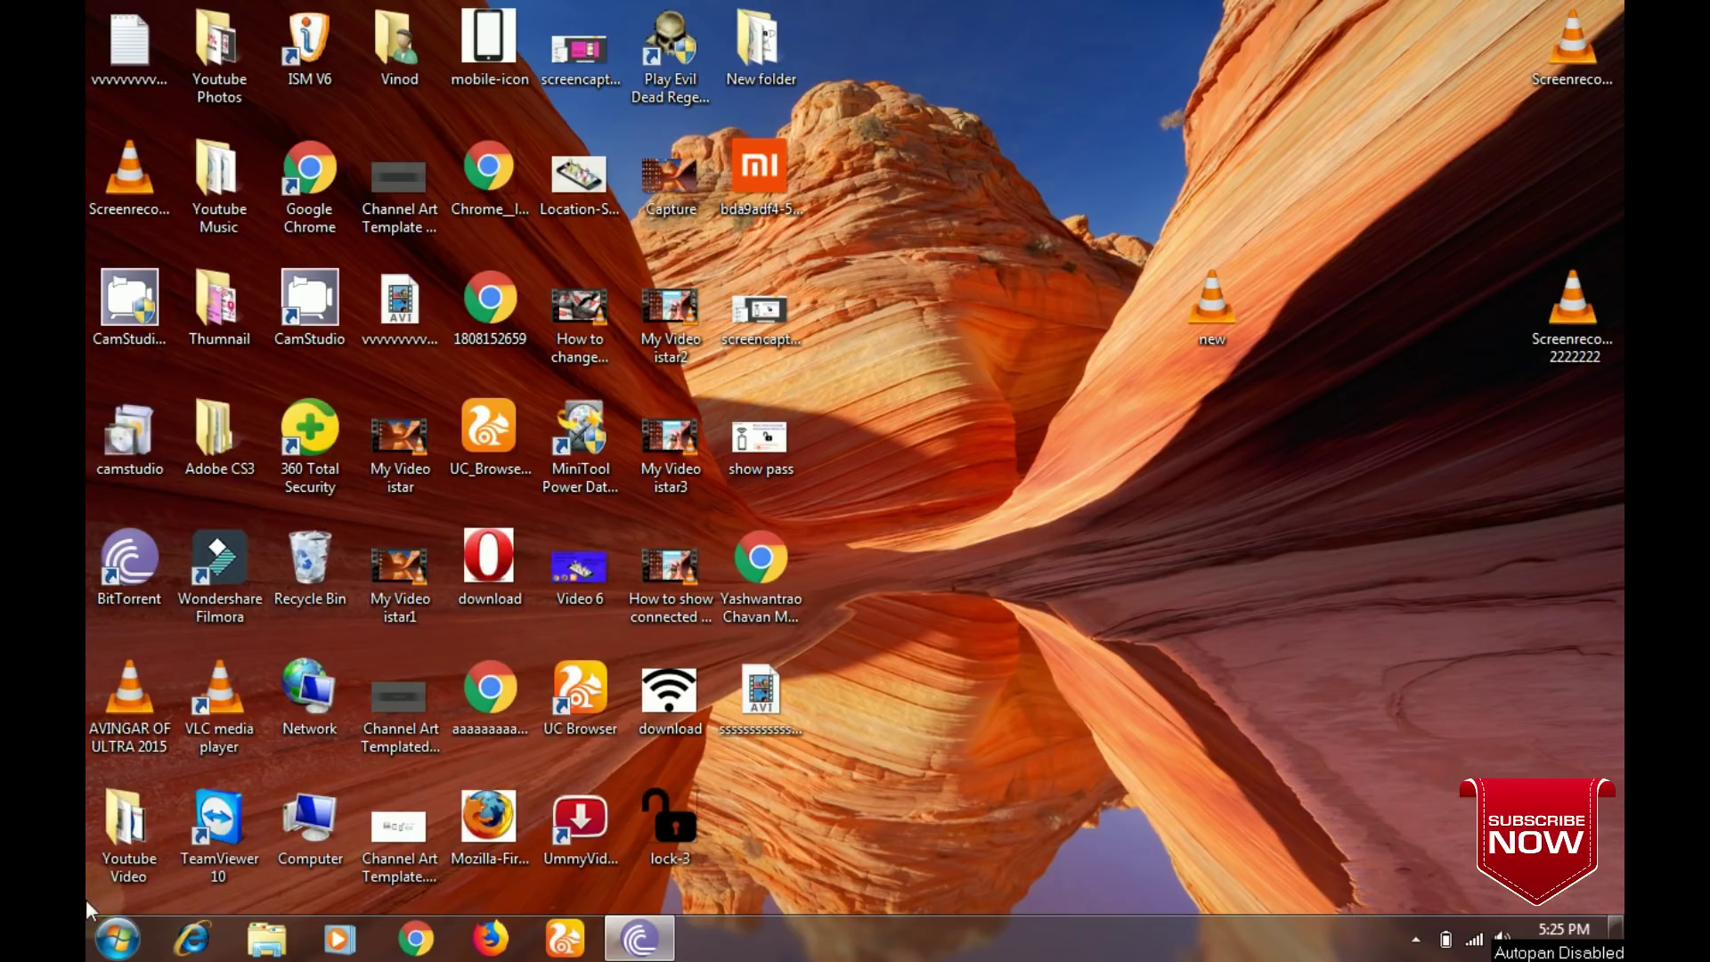
# Recheck the Windows activation status in the system properties and dismiss the 360 Startup Timer notification.
pyautogui.click(117, 938)
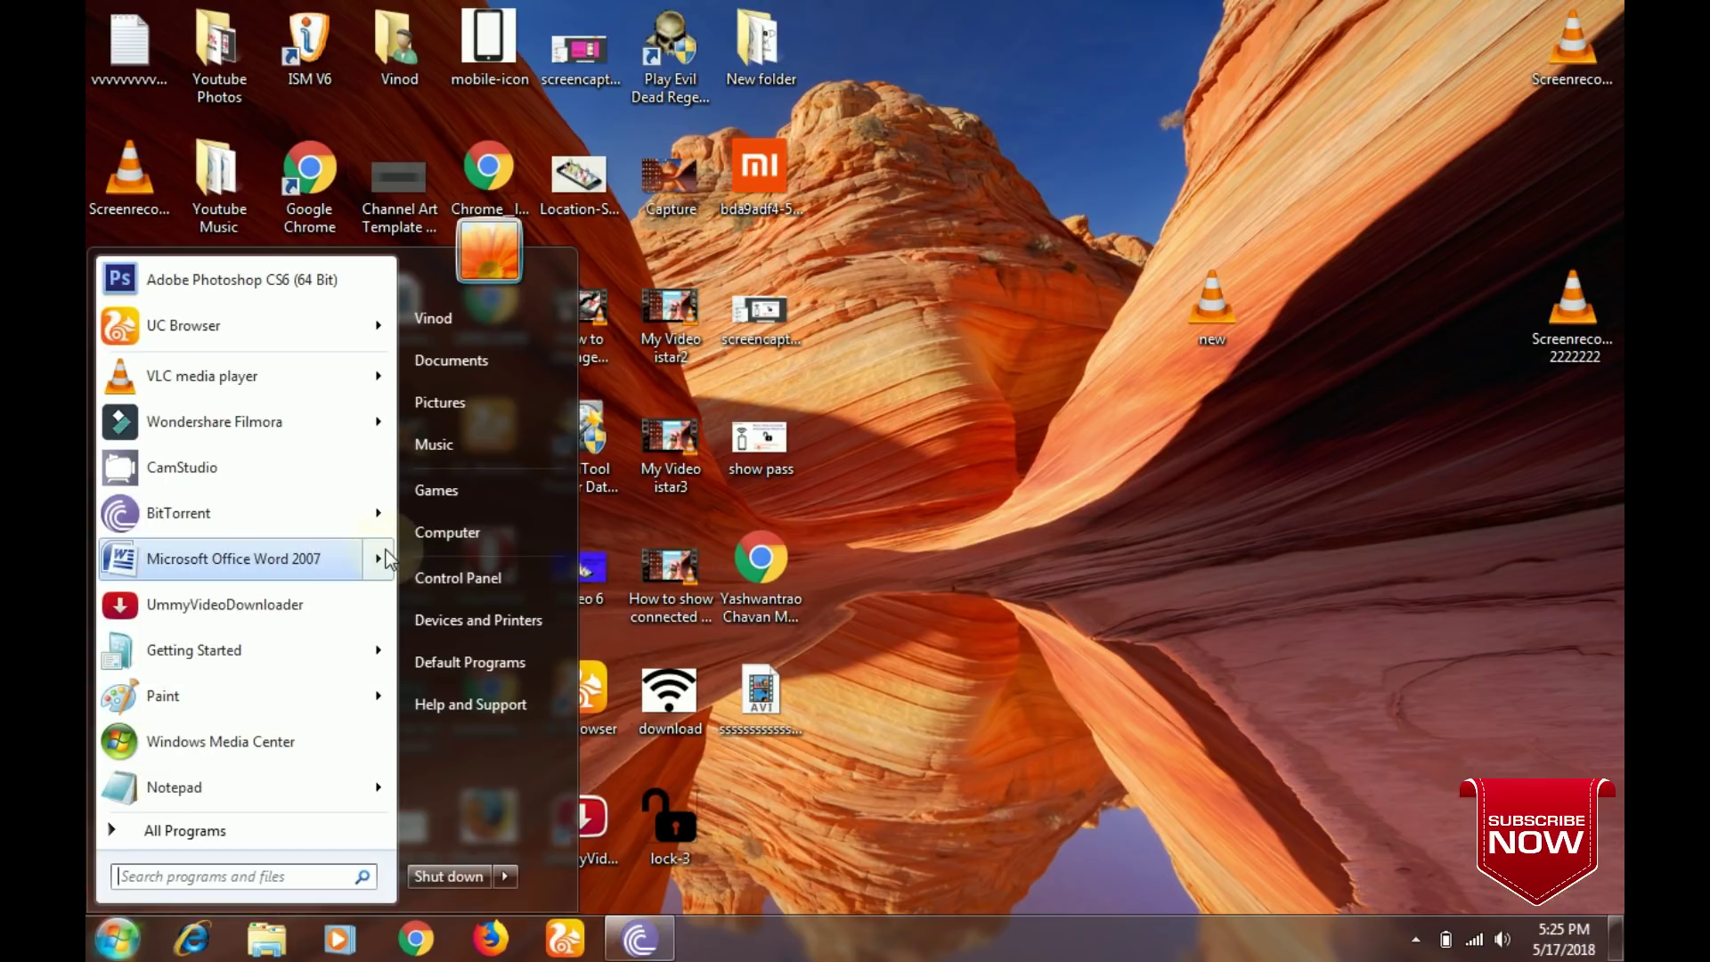
pyautogui.rightClick(431, 531)
pyautogui.click(515, 730)
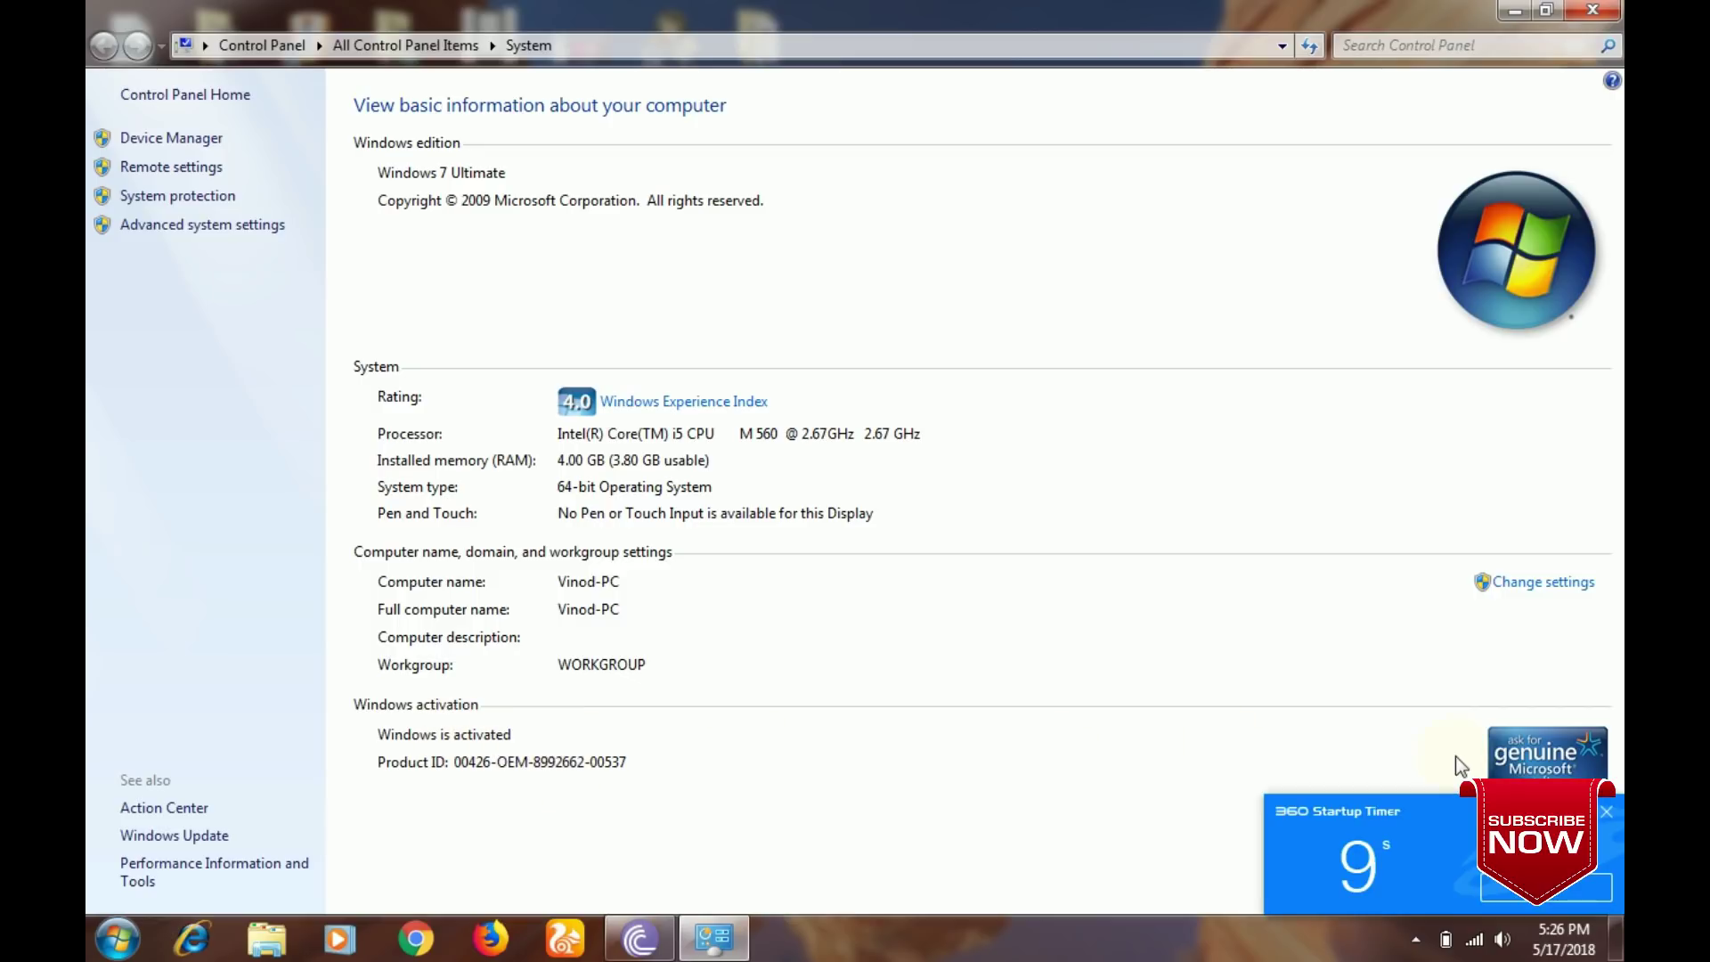
pyautogui.click(1609, 813)
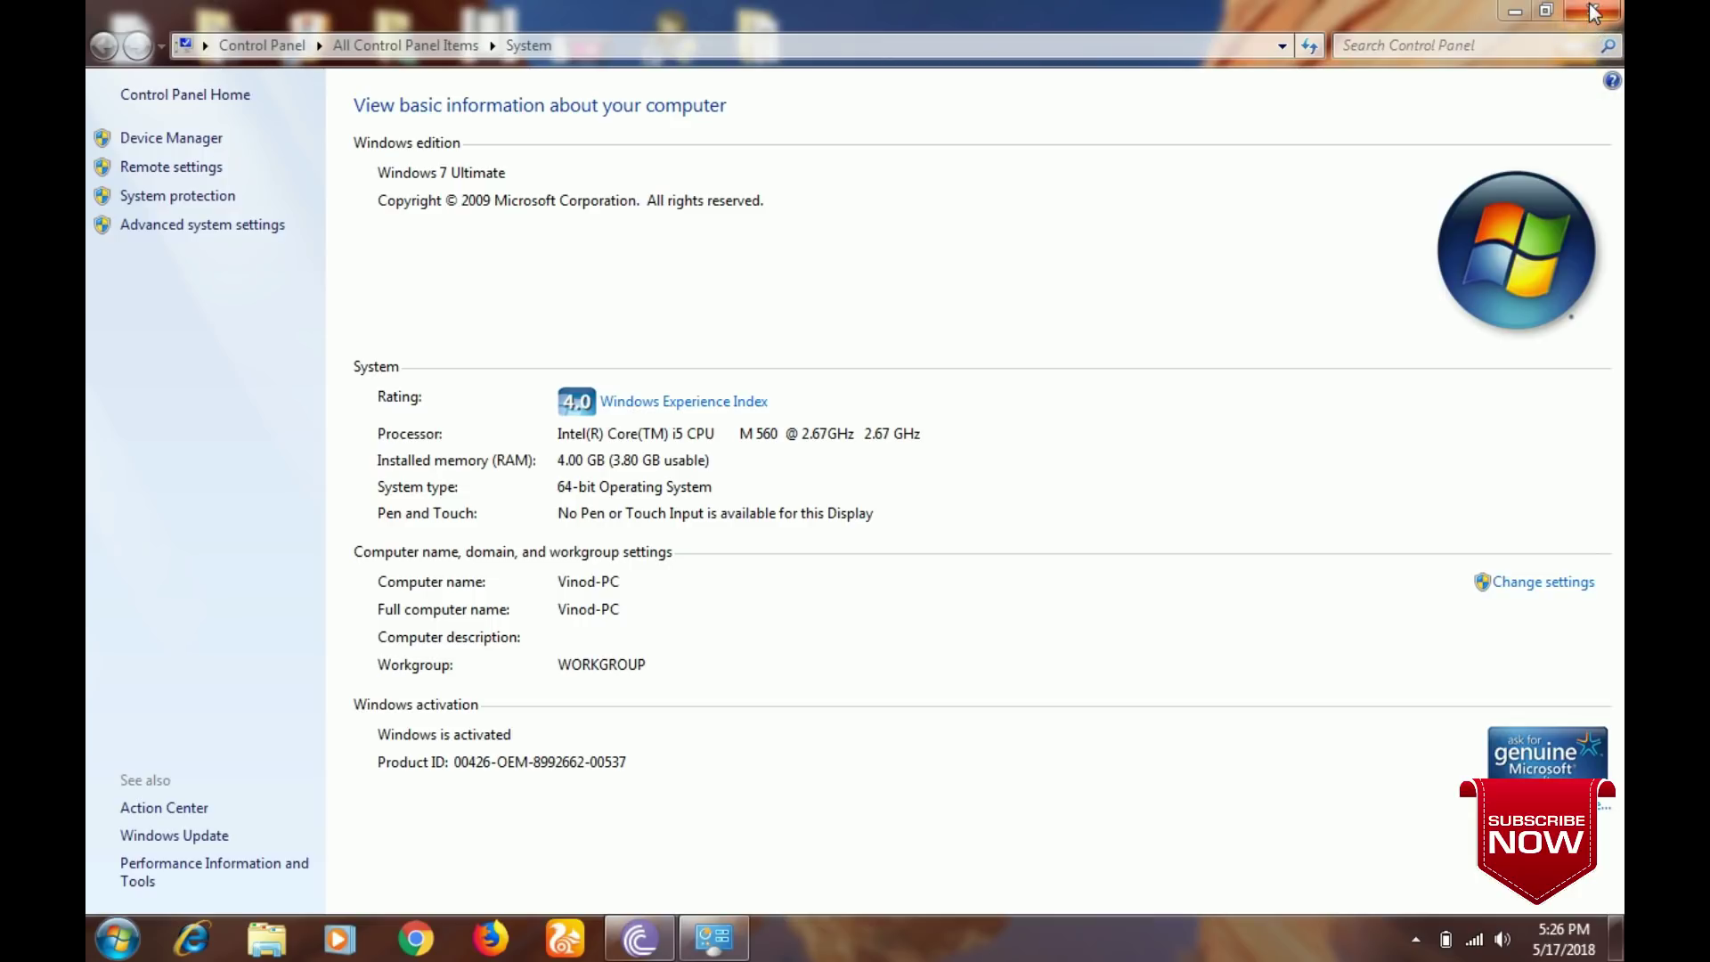